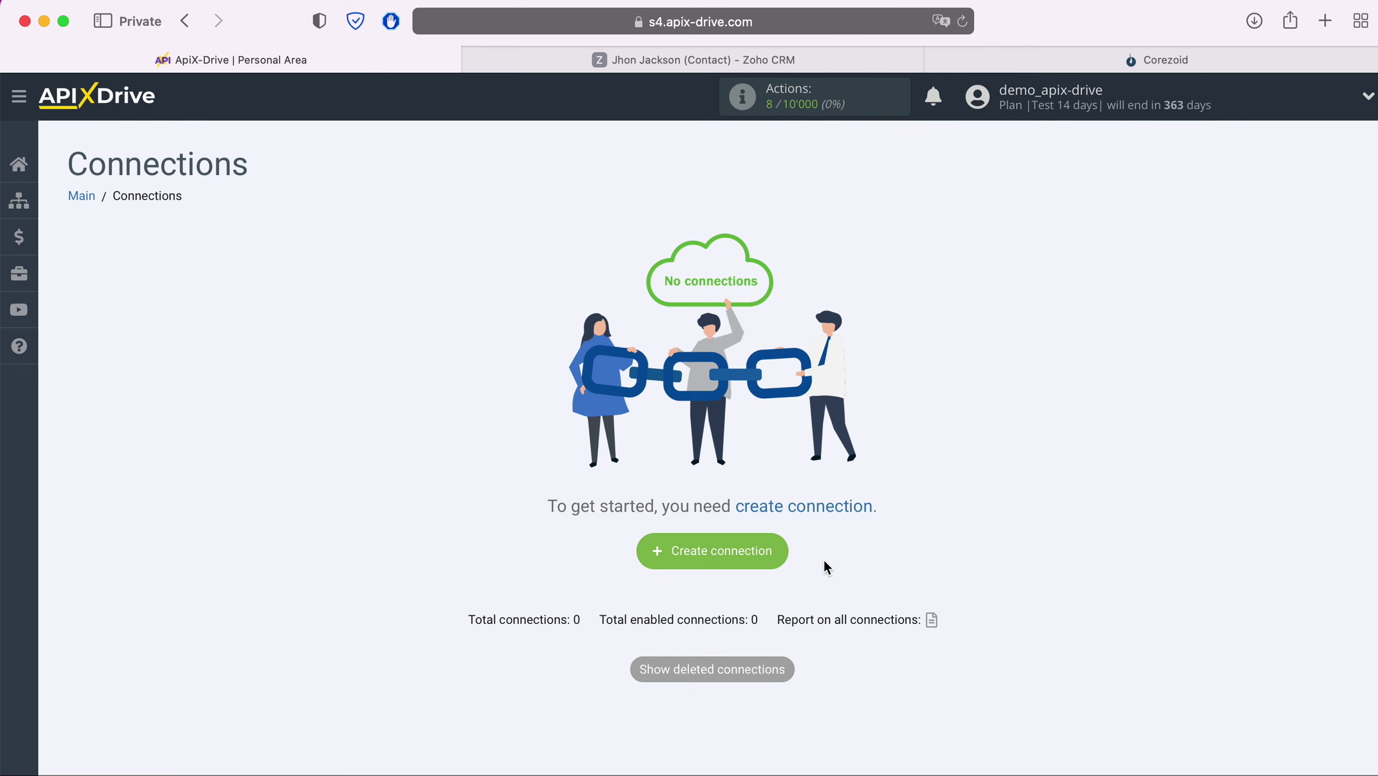
- Create a new connection and select Zoho CRM as the data source system
click(774, 553)
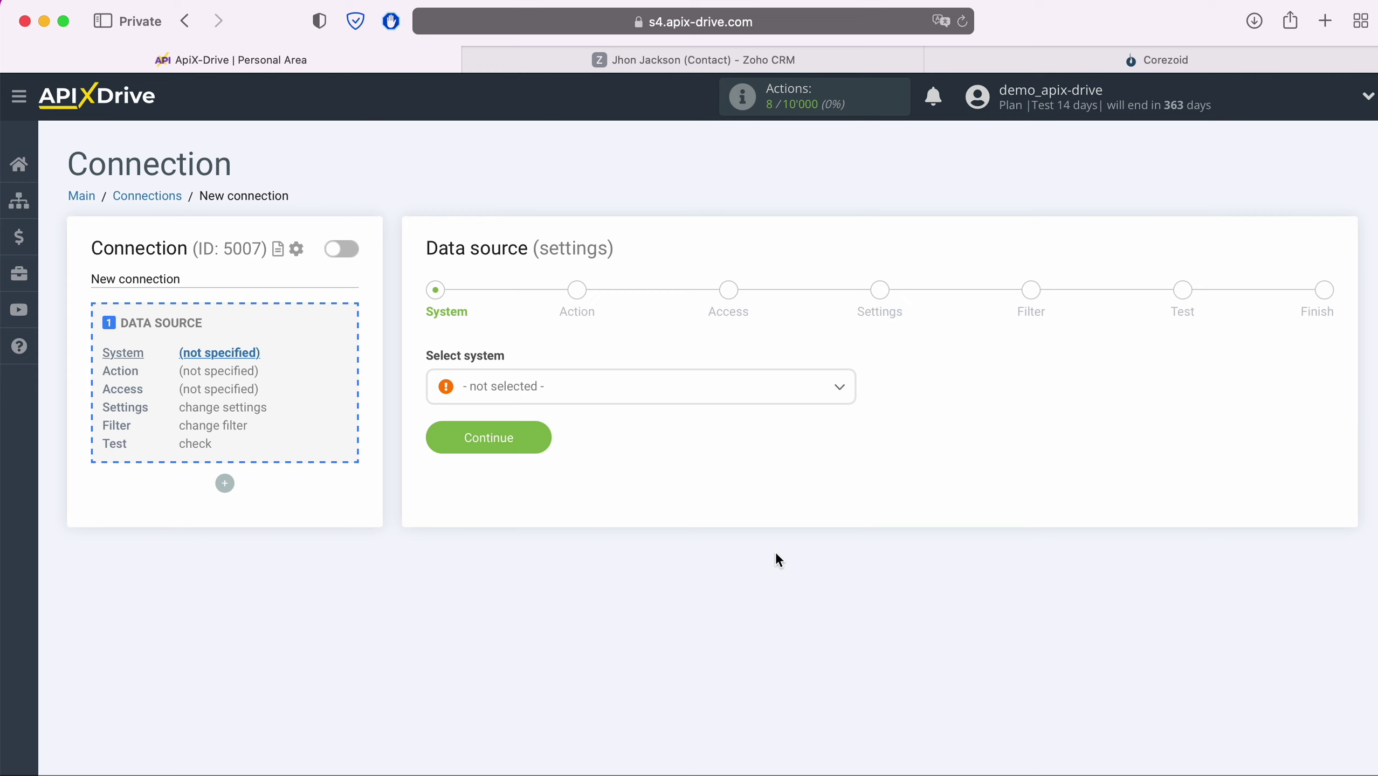
click(668, 401)
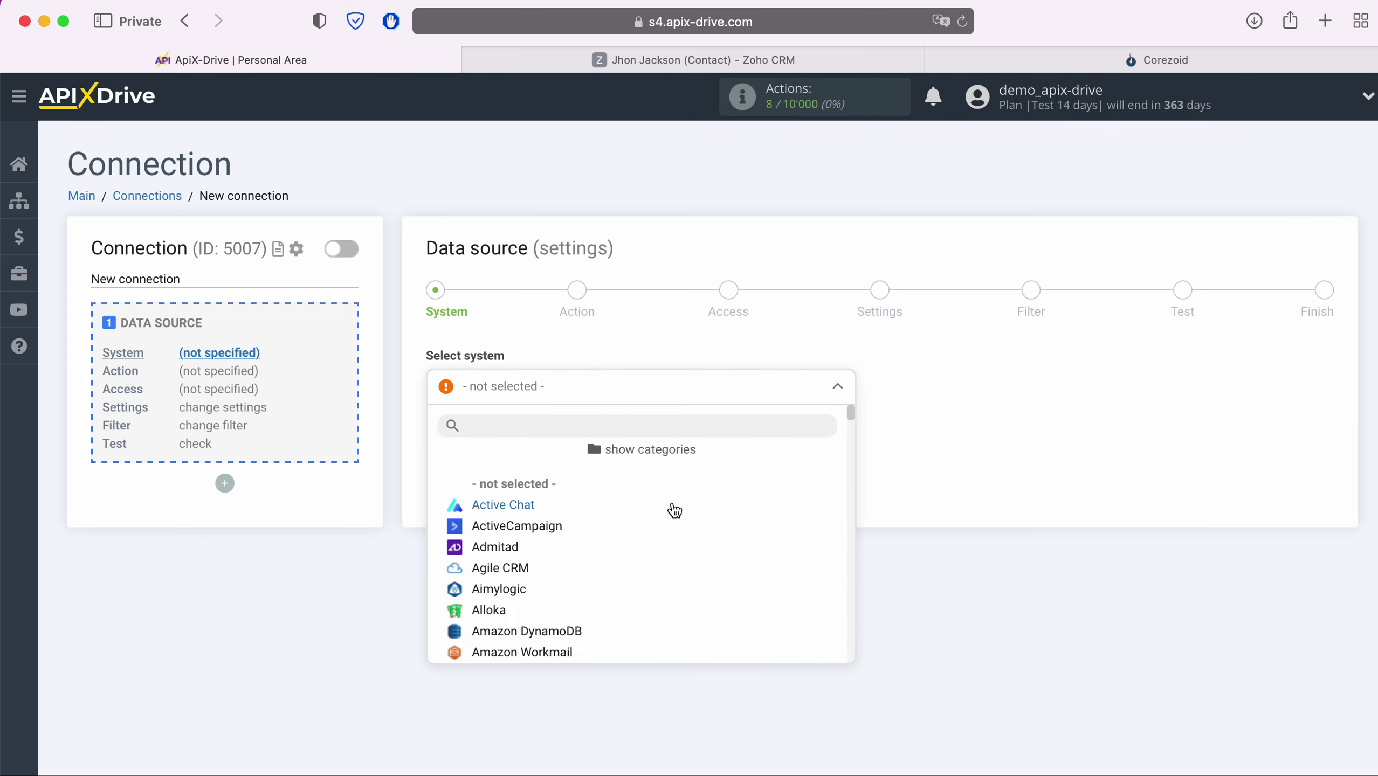
scroll(674, 511, down, 15)
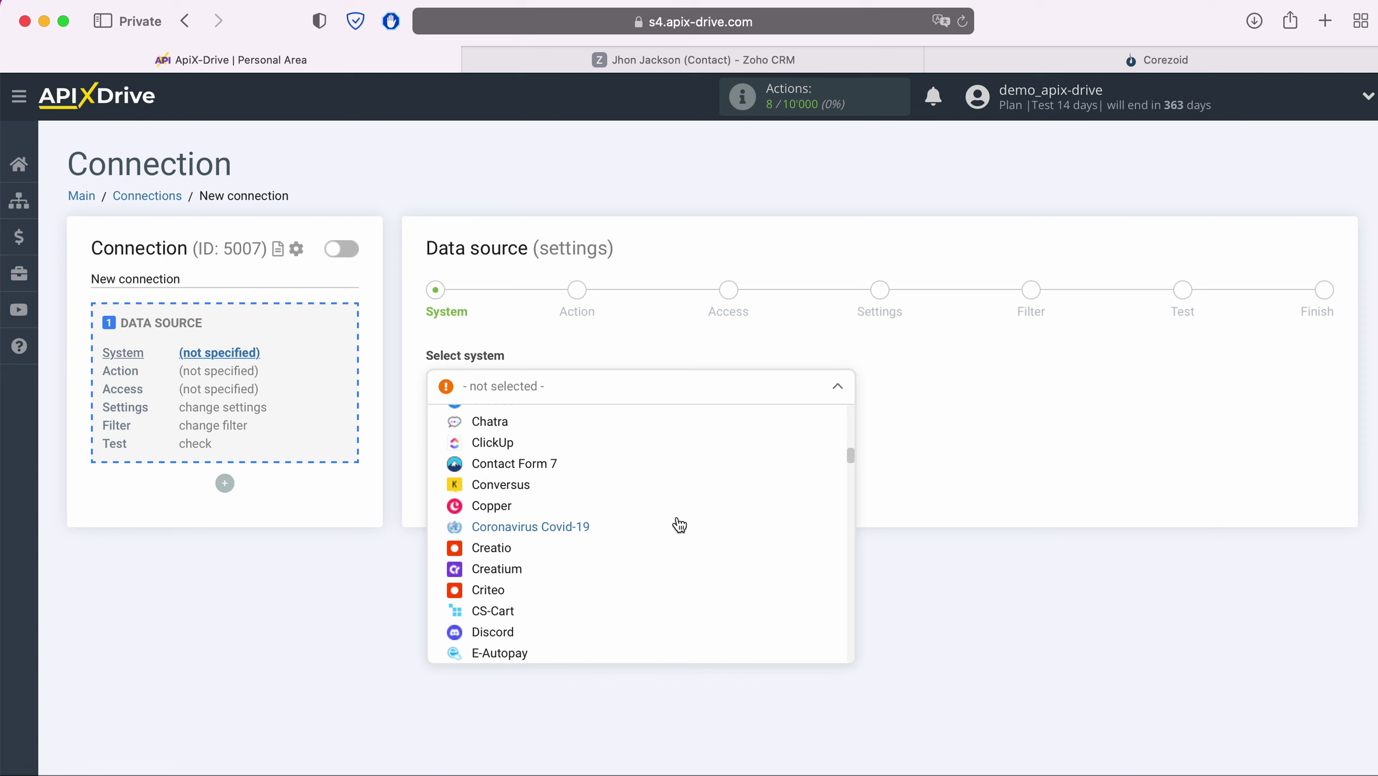
scroll(679, 525, down, 15)
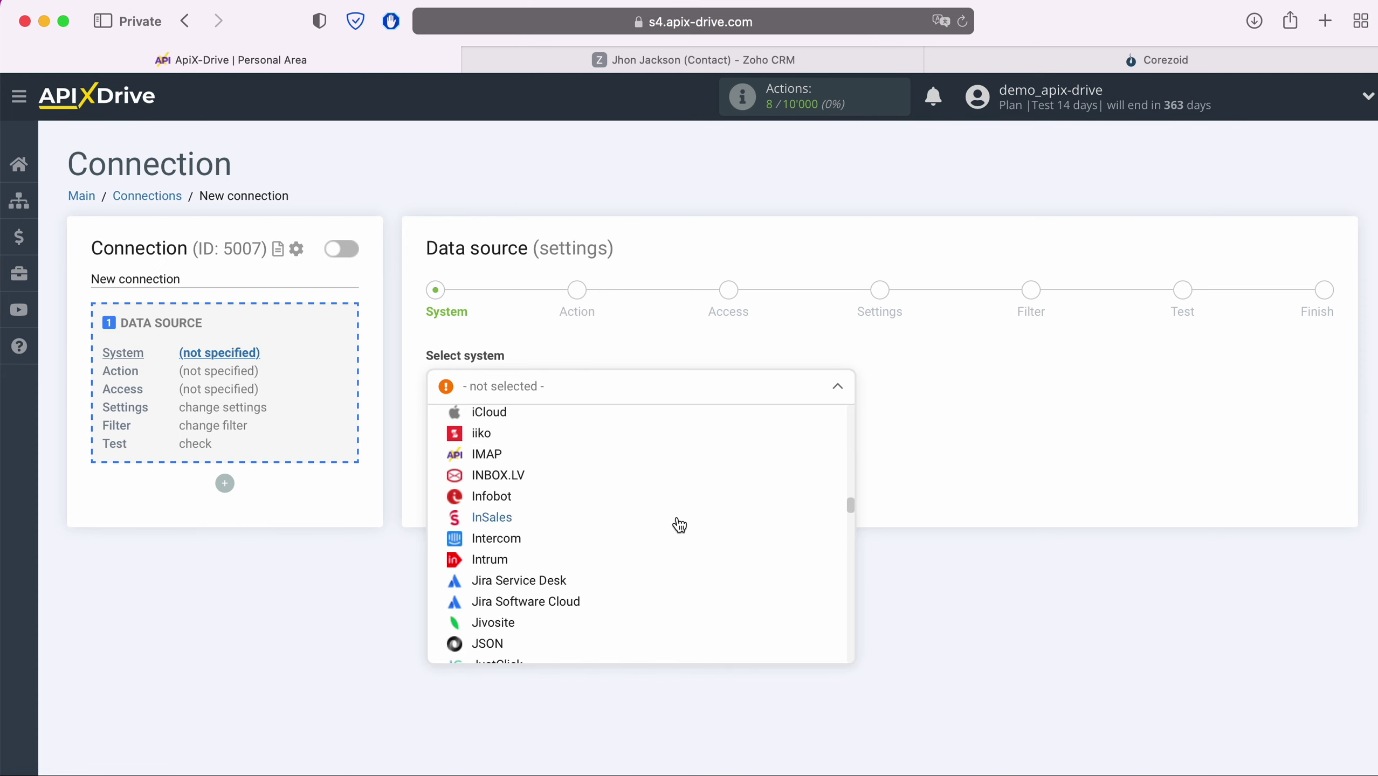
scroll(679, 525, down, 10)
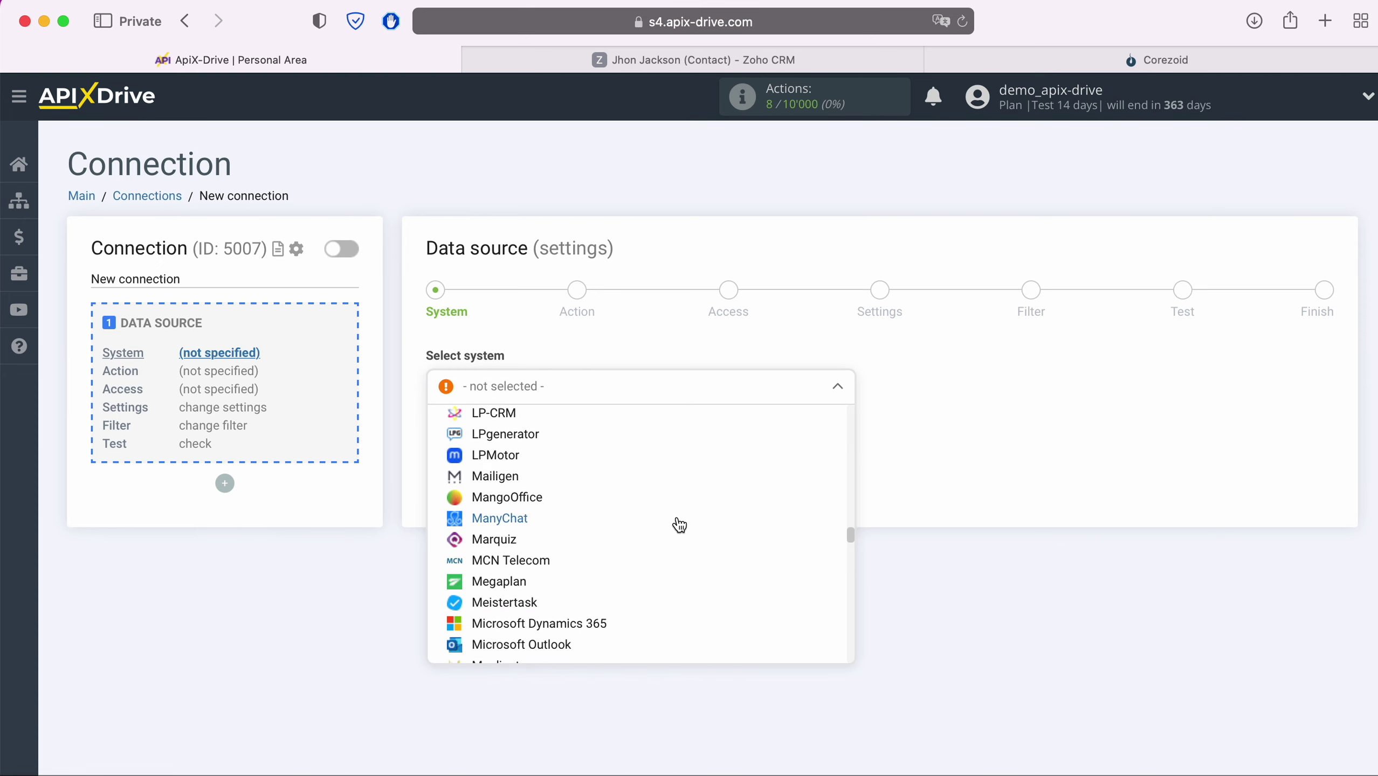
scroll(679, 524, down, 15)
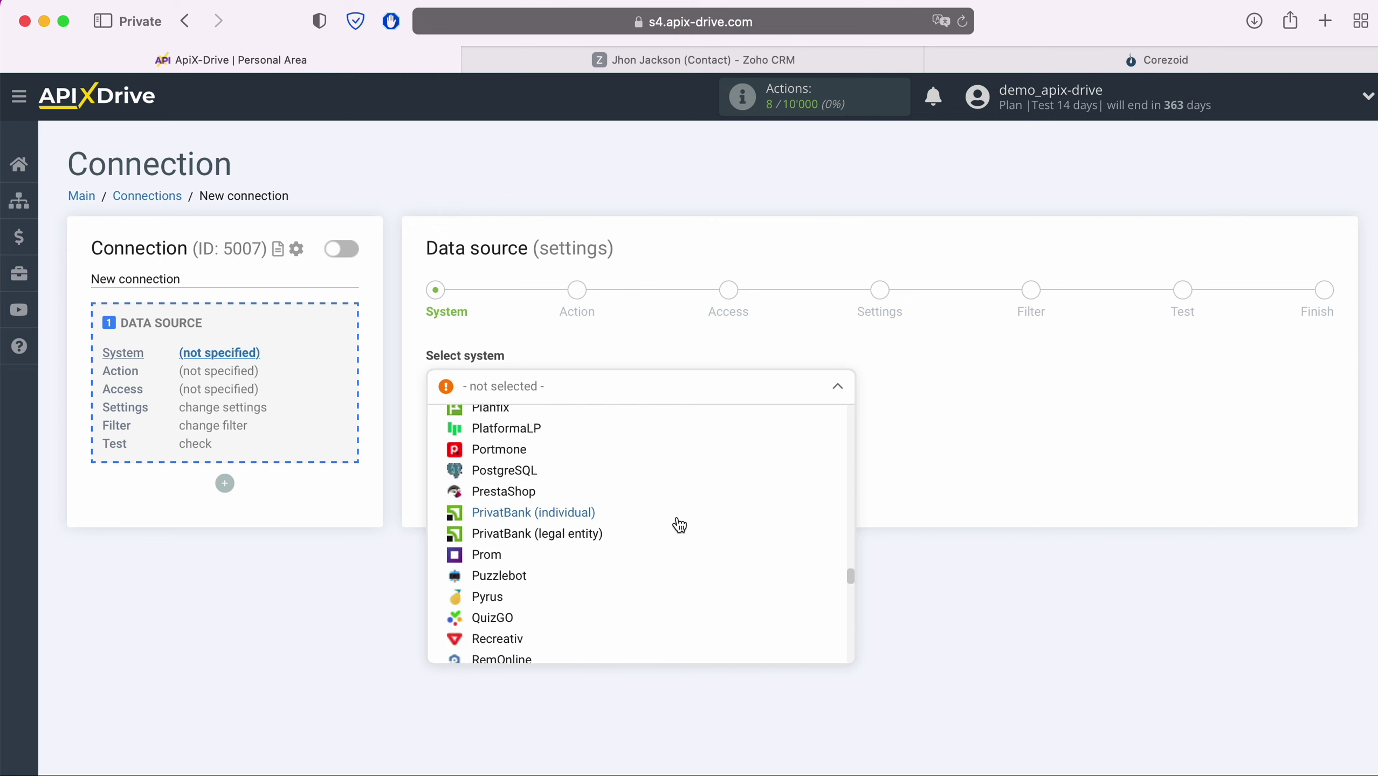
scroll(678, 525, down, 15)
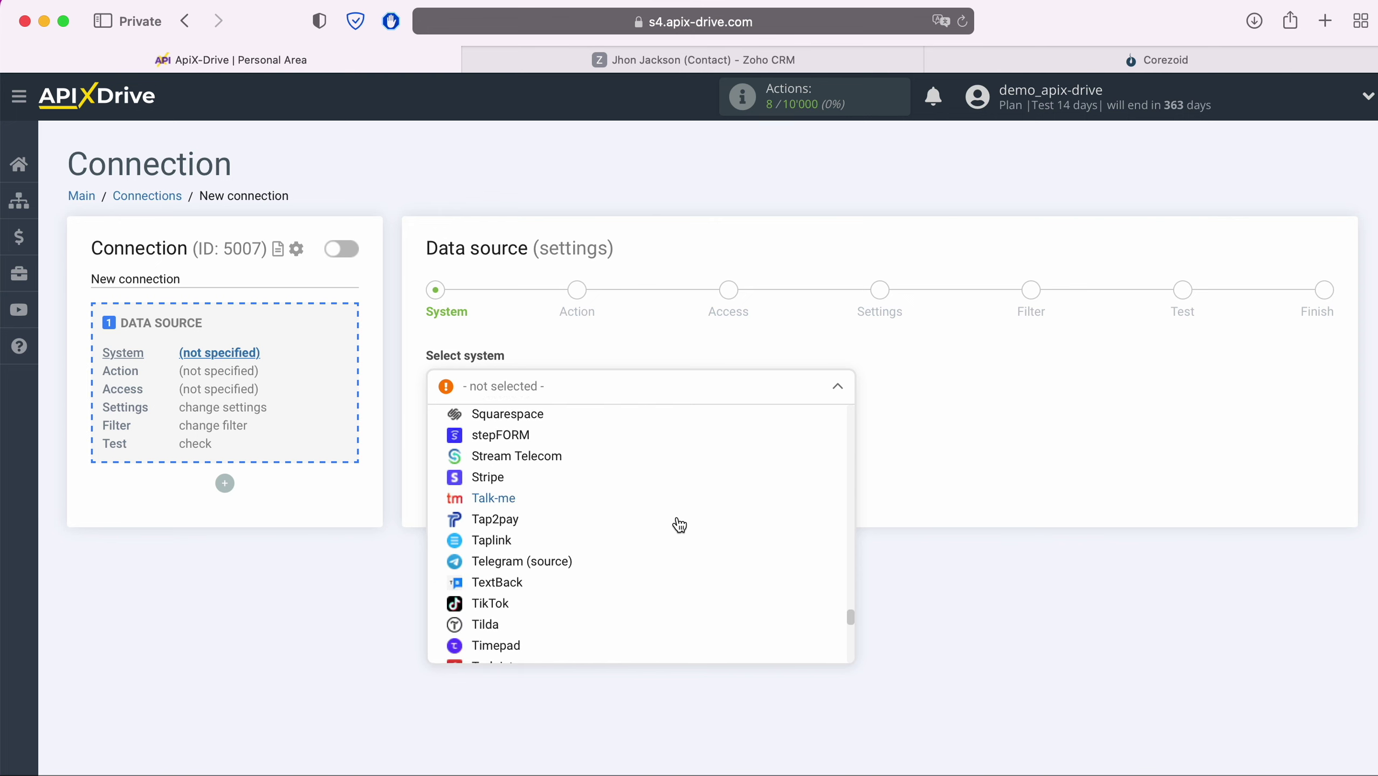
scroll(678, 525, down, 15)
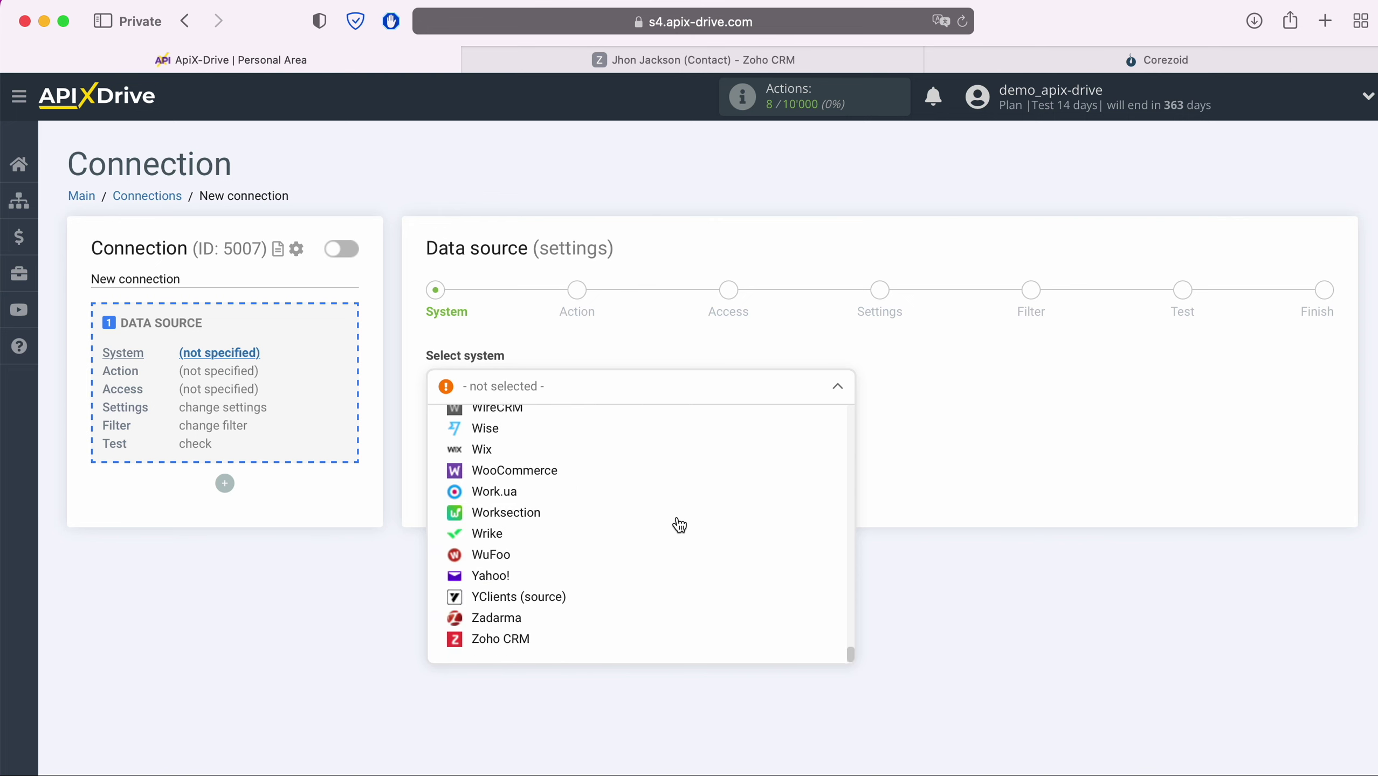
click(486, 639)
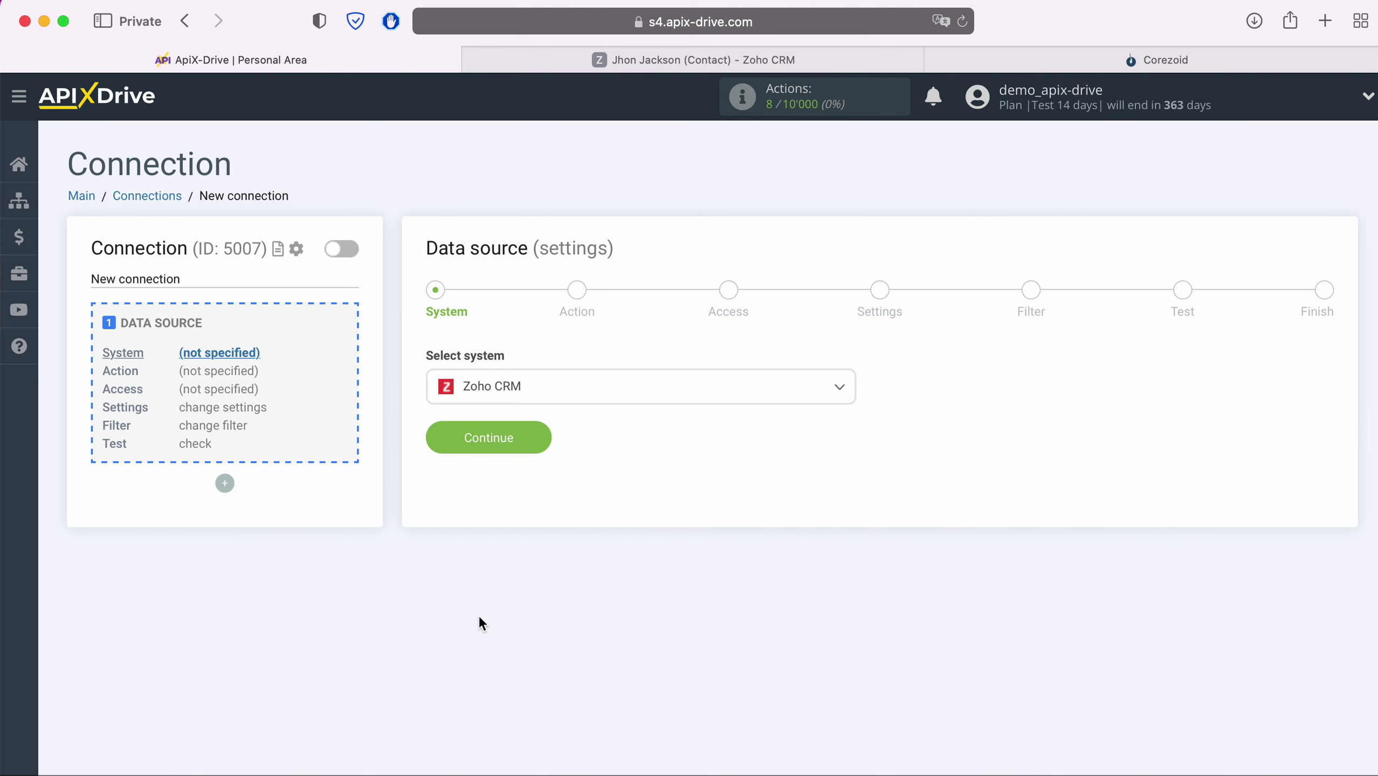
- Set the Zoho CRM action to Get Contacts (new) and proceed to Access
click(540, 440)
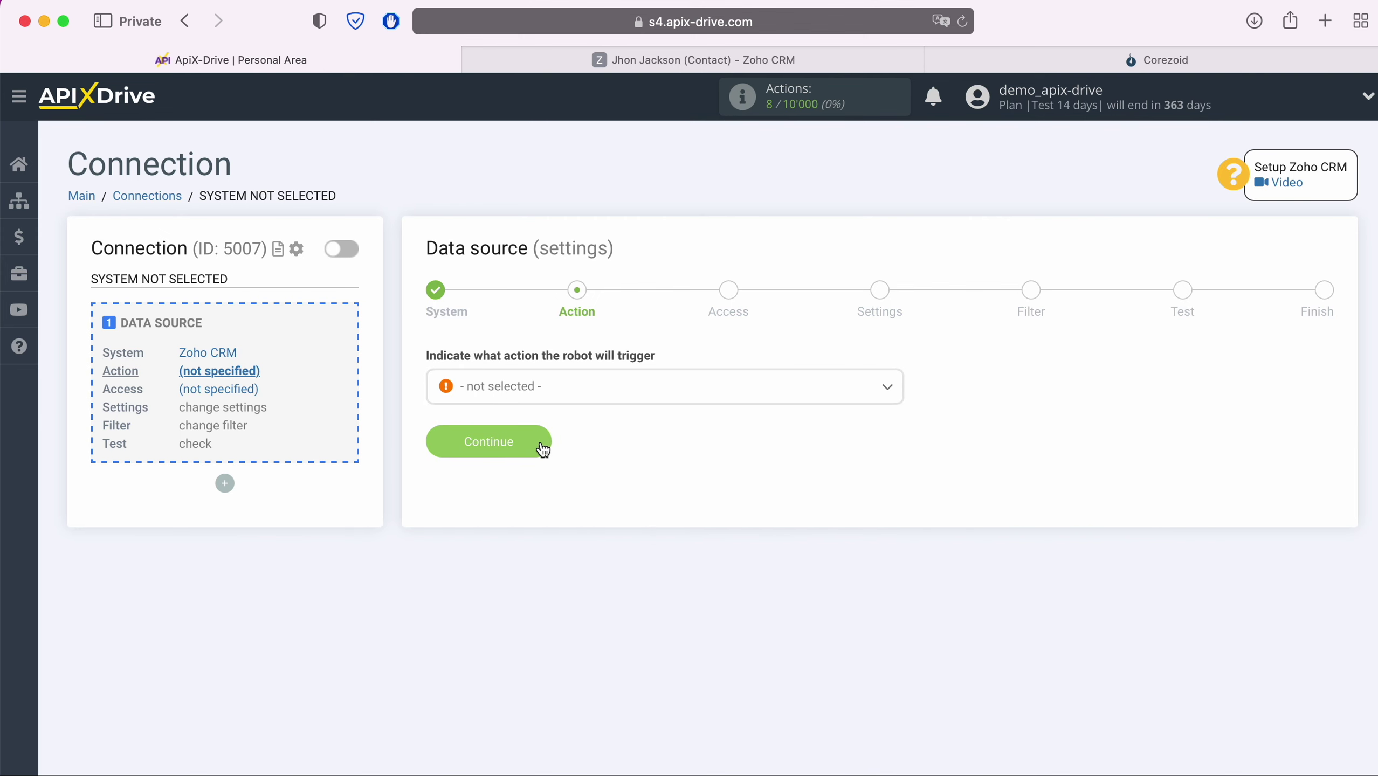
click(550, 400)
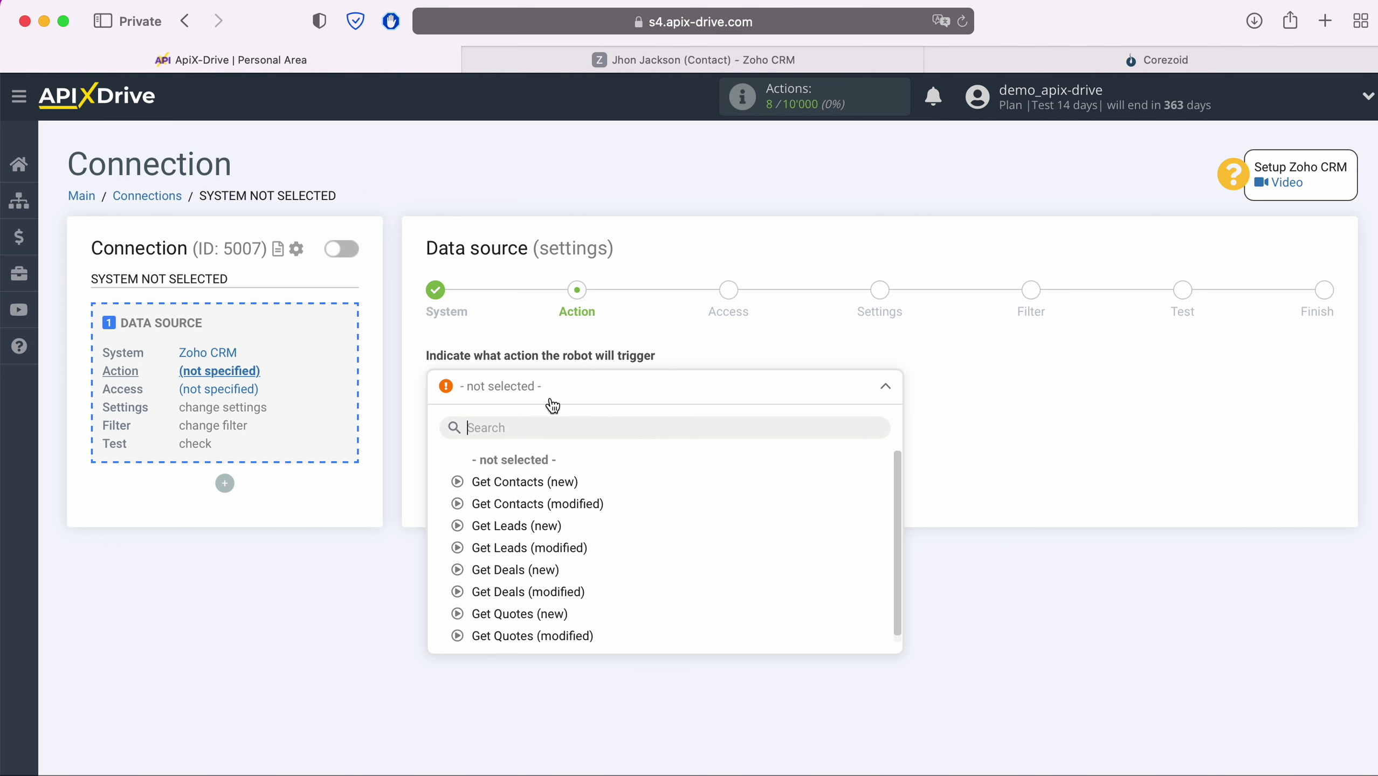
click(538, 481)
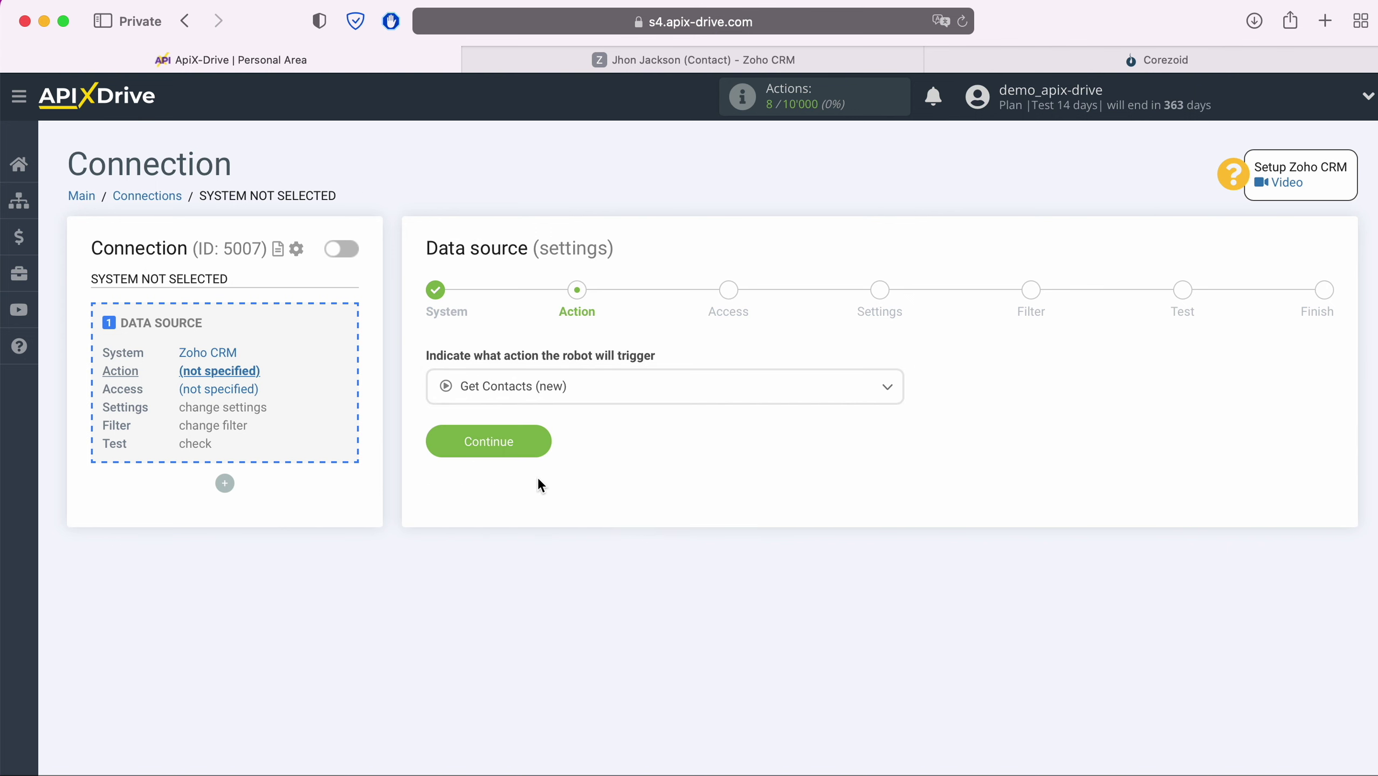
click(540, 443)
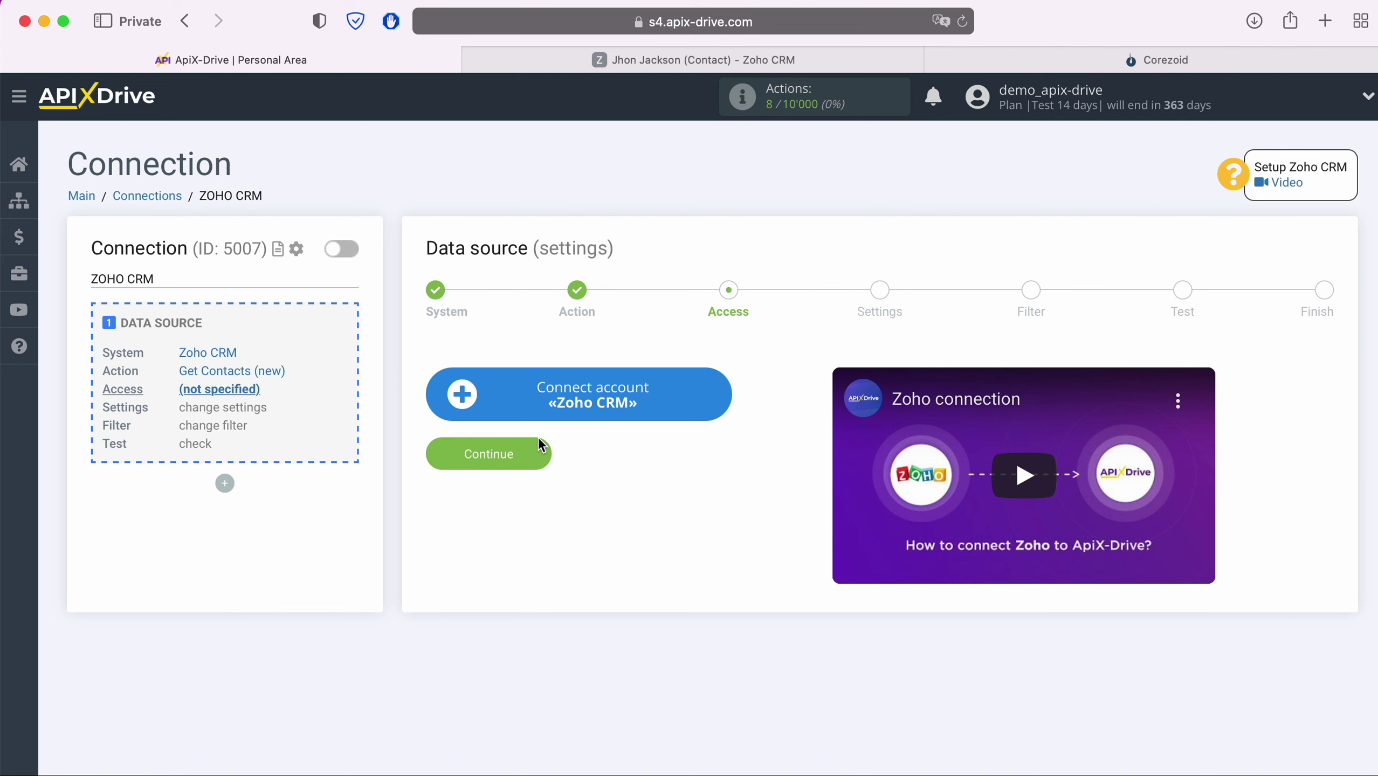
- Connect the Zoho CRM account by signing in with the account email and saved password
click(713, 396)
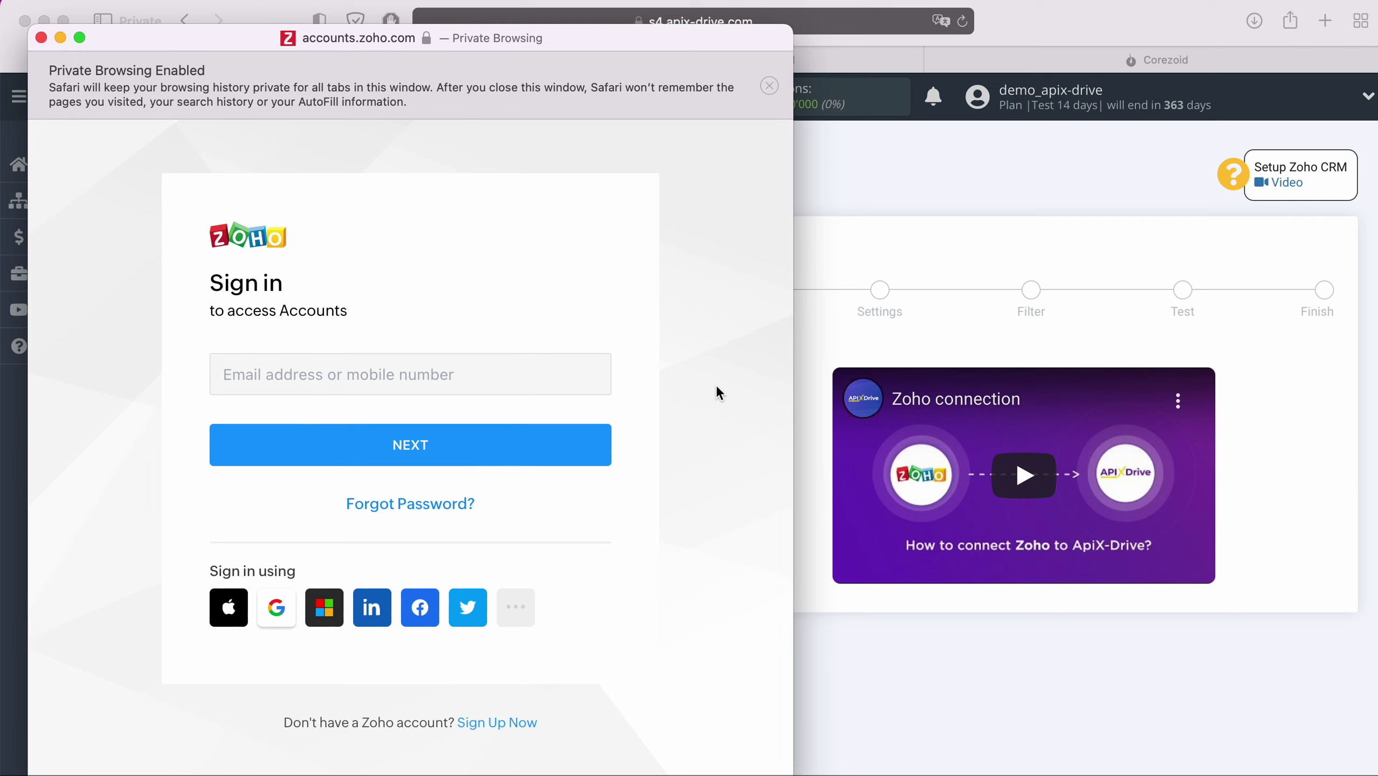
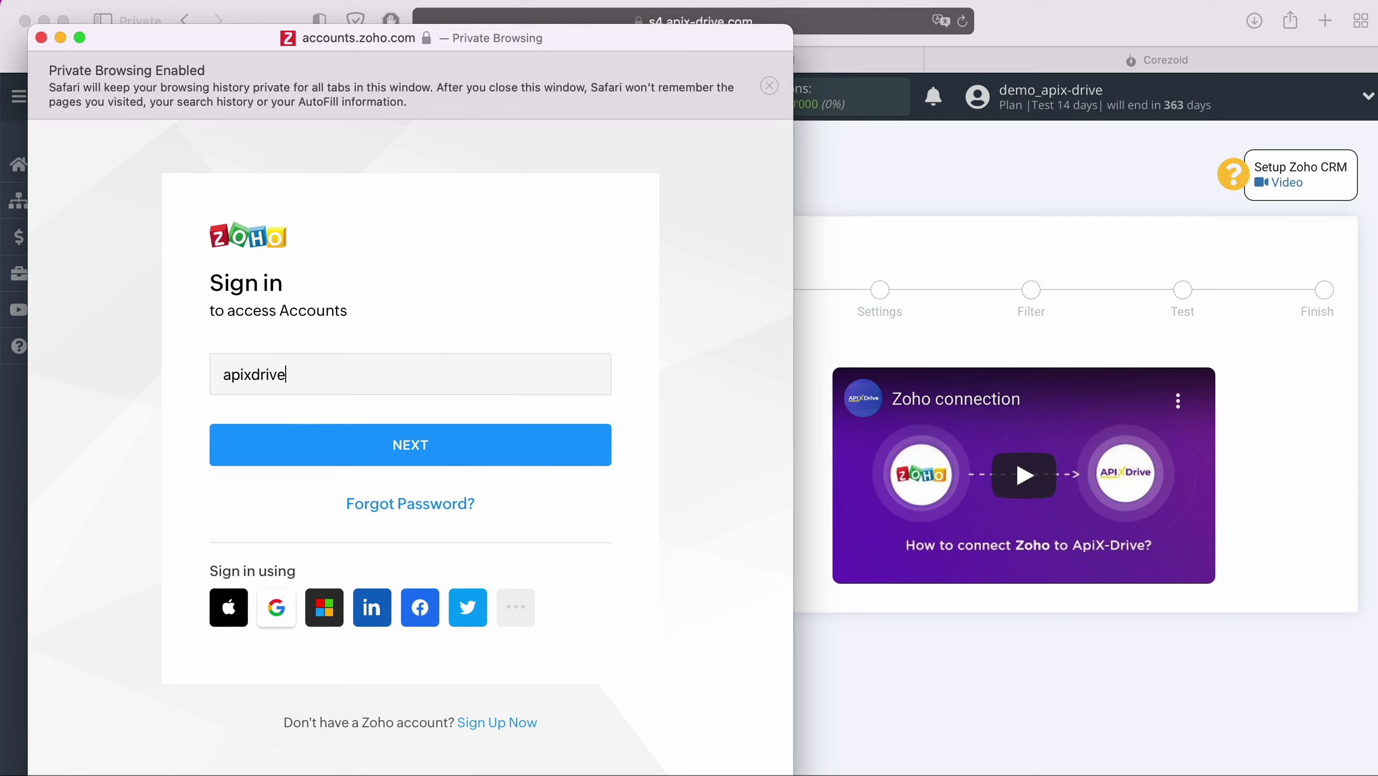
click(564, 429)
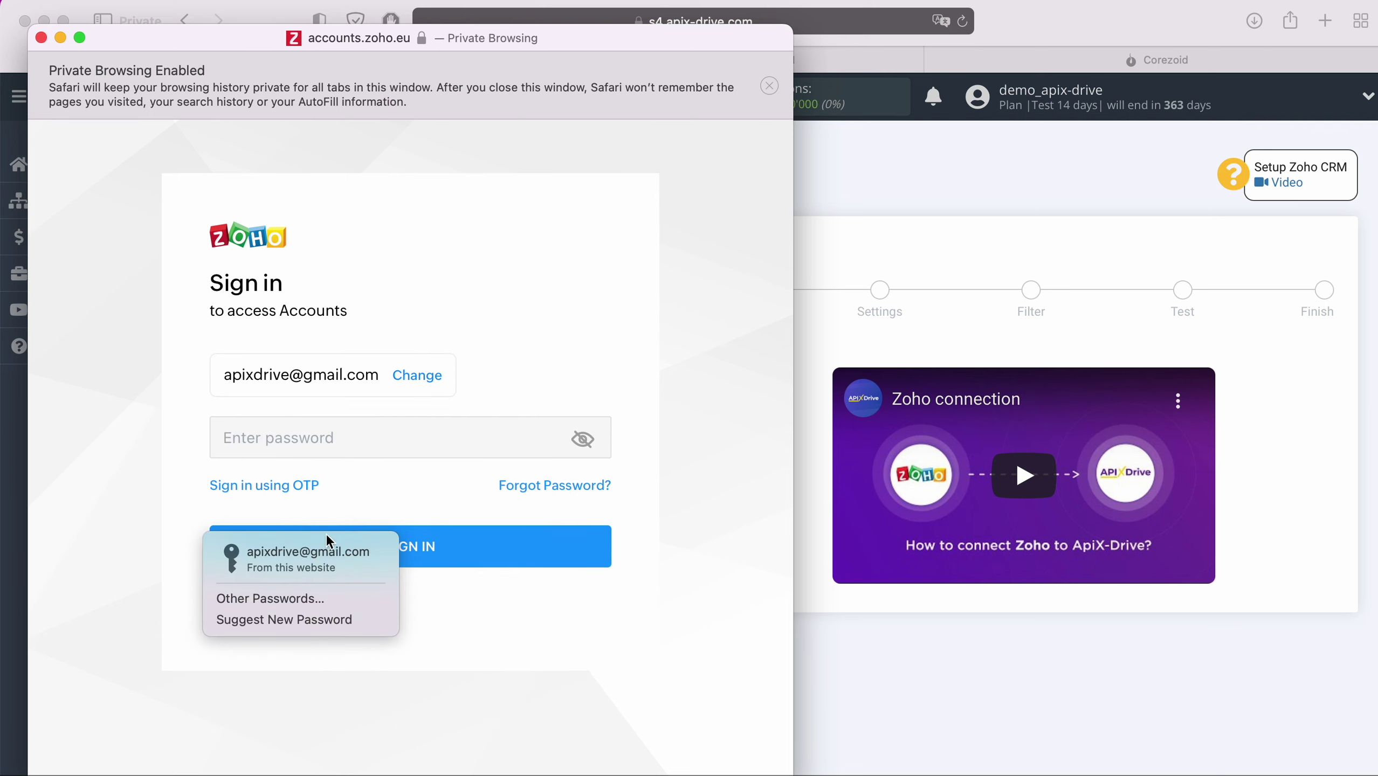
click(321, 543)
click(455, 544)
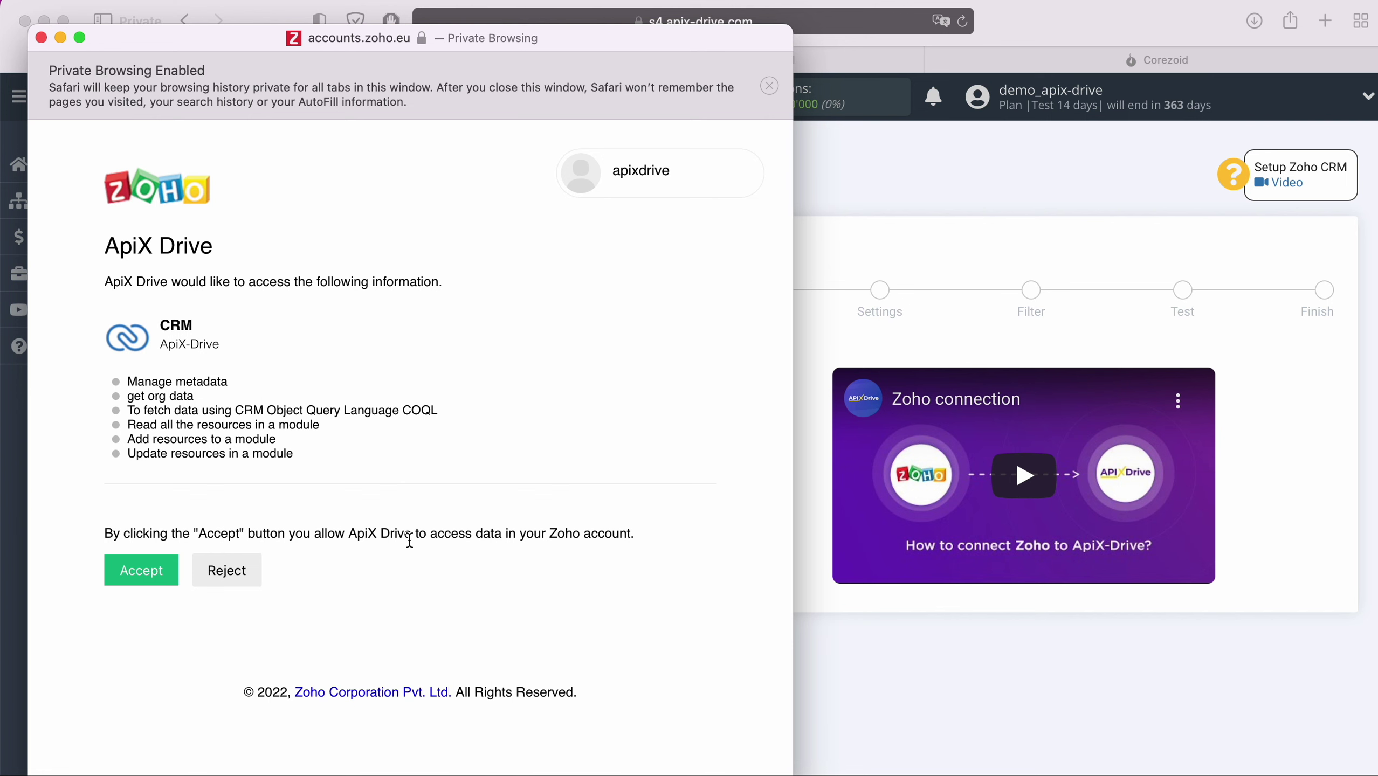
- Accept ApiX Drive's Zoho access, select the connected login, and pass the Settings step
click(169, 574)
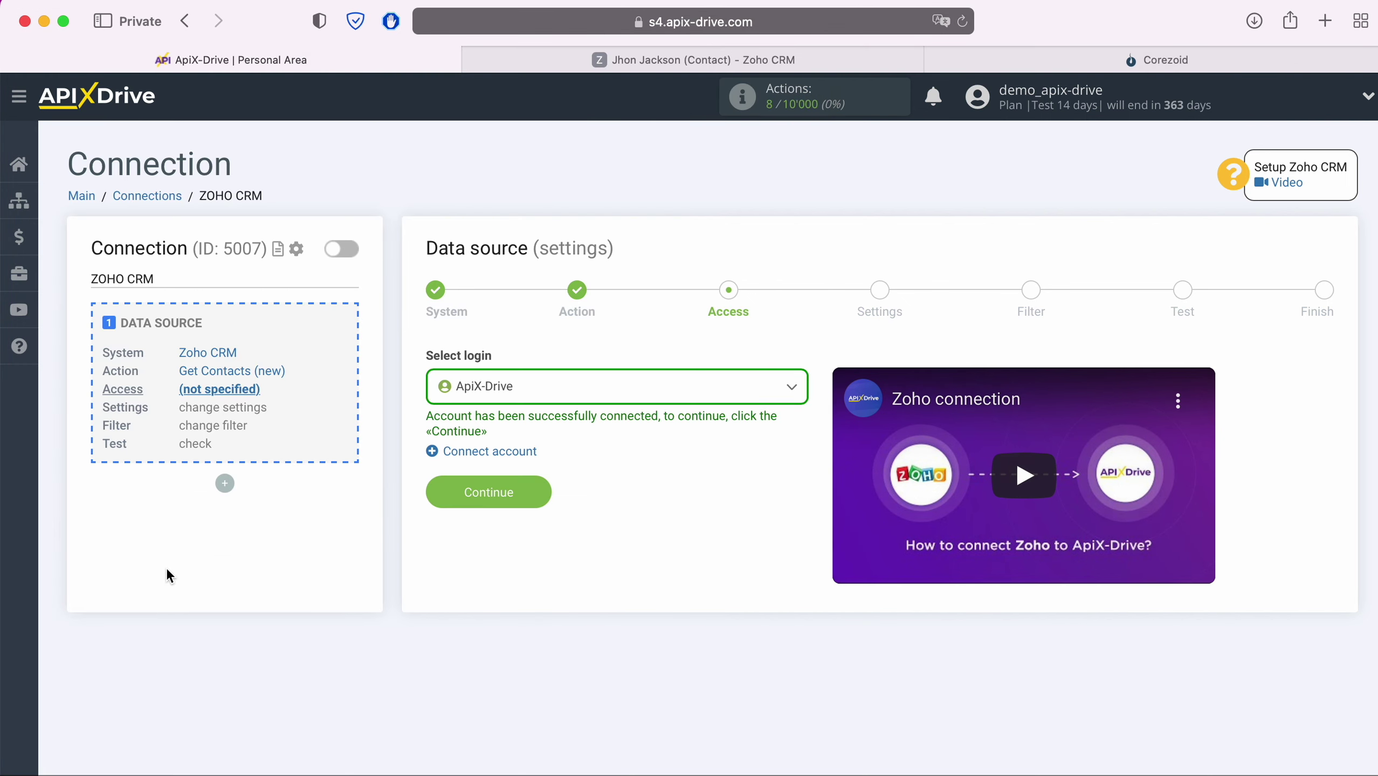
click(637, 381)
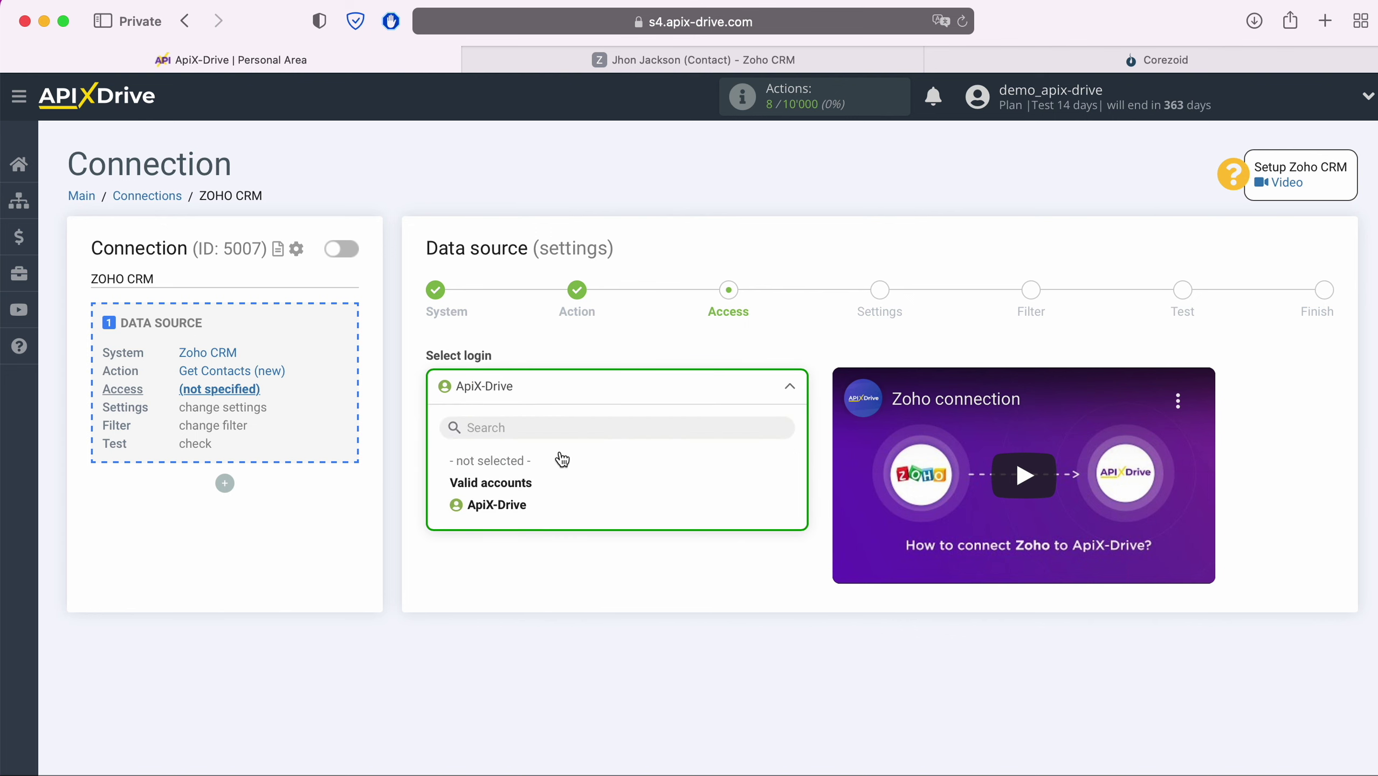
click(515, 506)
click(513, 497)
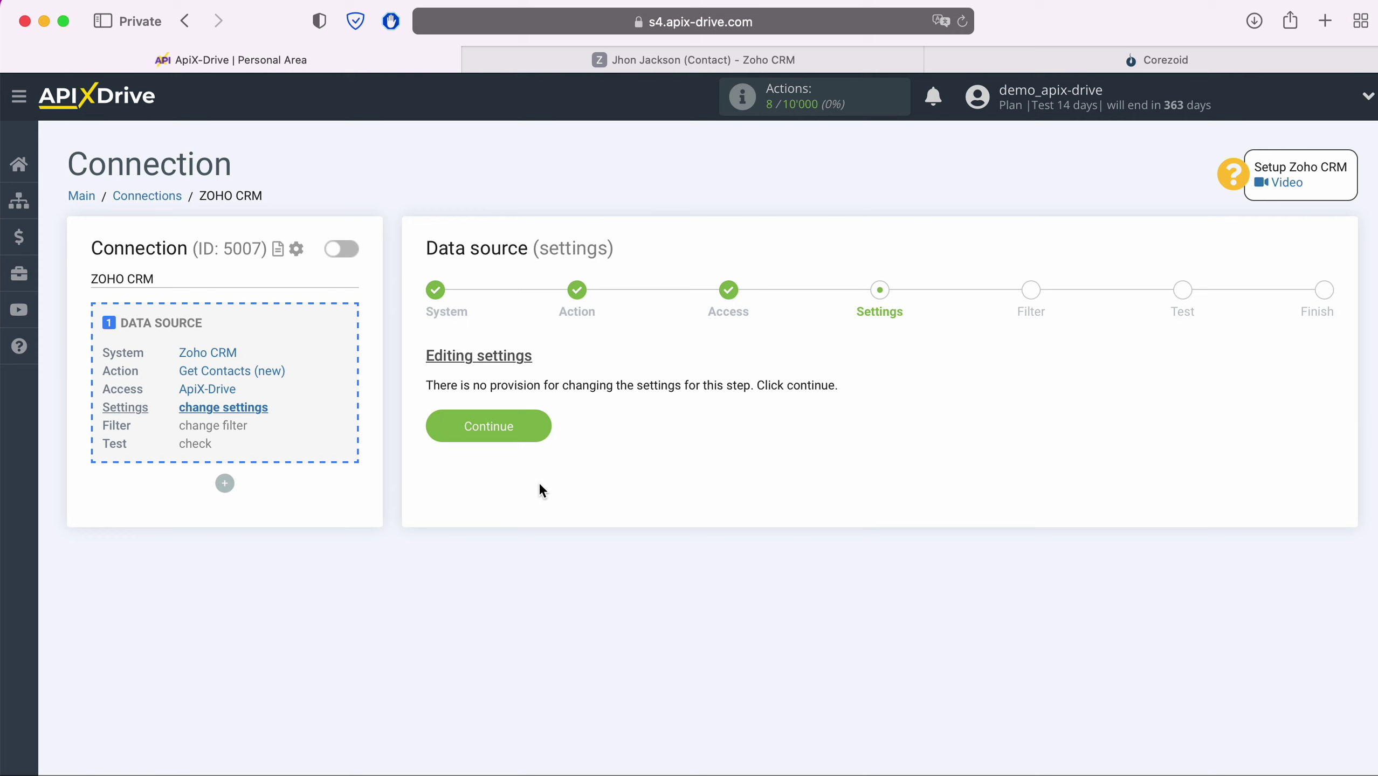
click(537, 428)
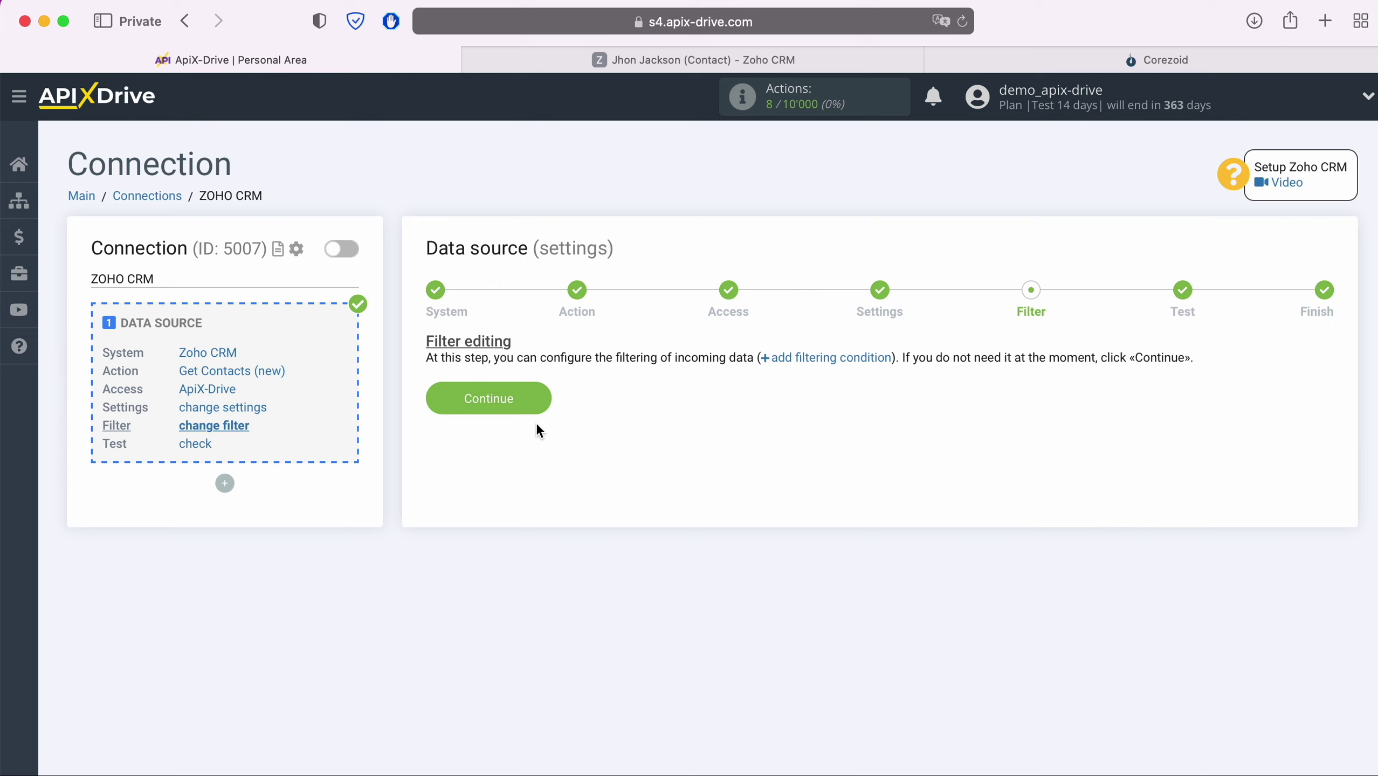
- Skip filtering, review the loaded sample Zoho contact, and finish the source setup
click(539, 402)
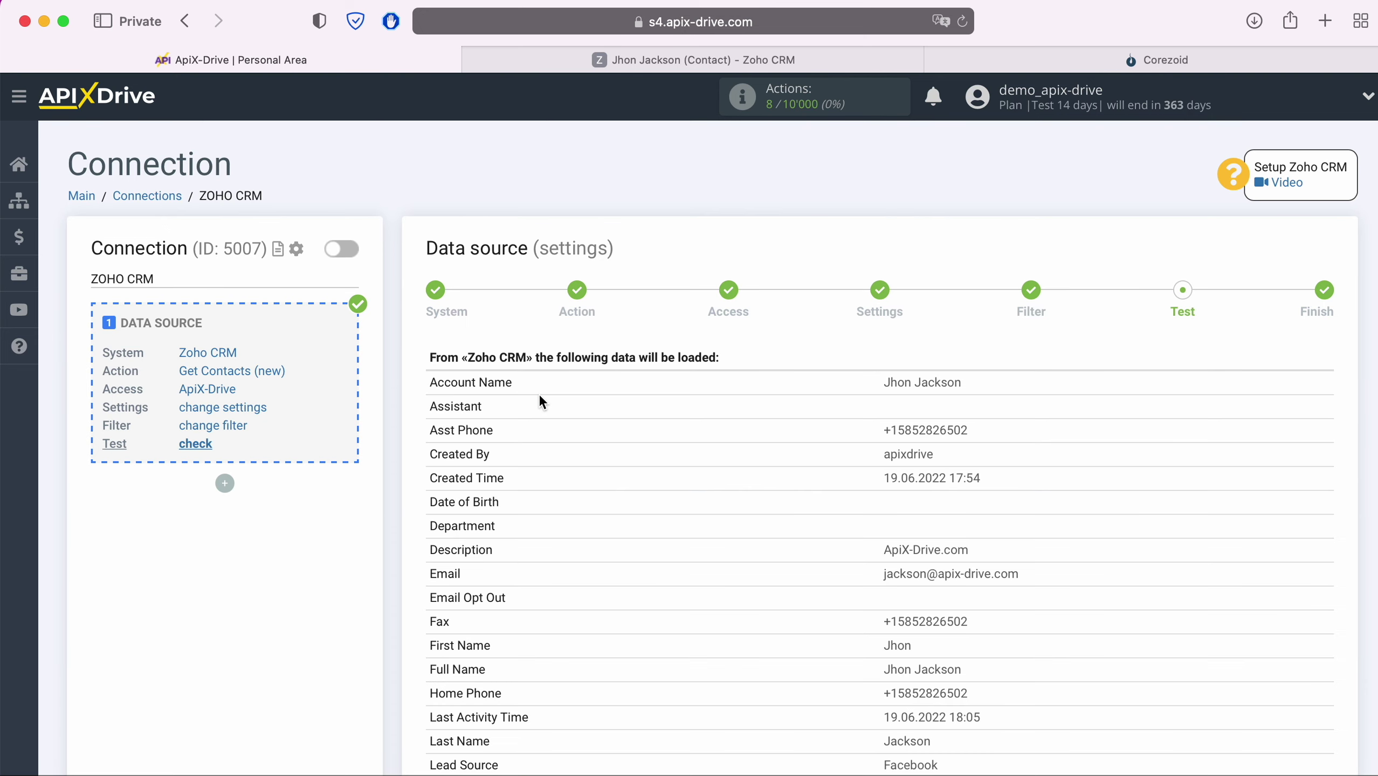
scroll(541, 399, down, 5)
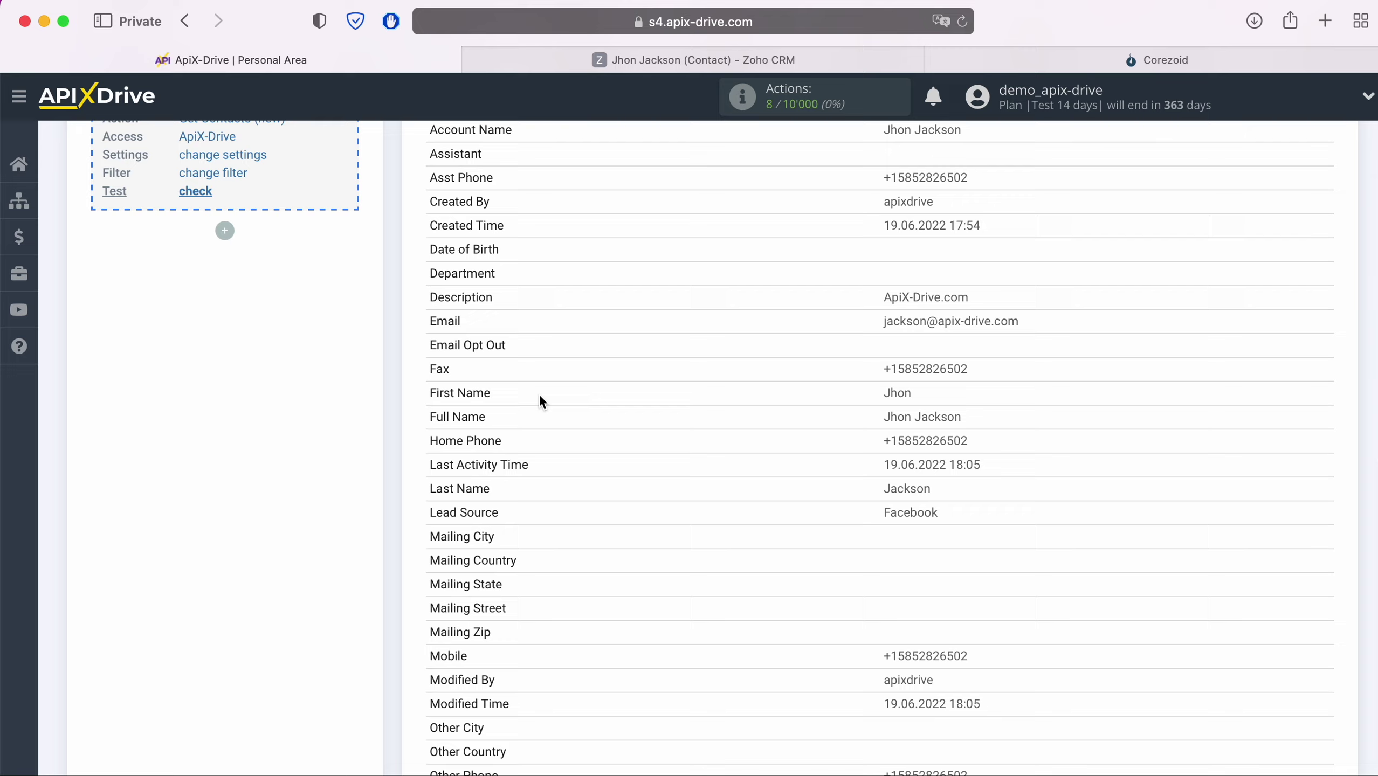
scroll(540, 400, down, 10)
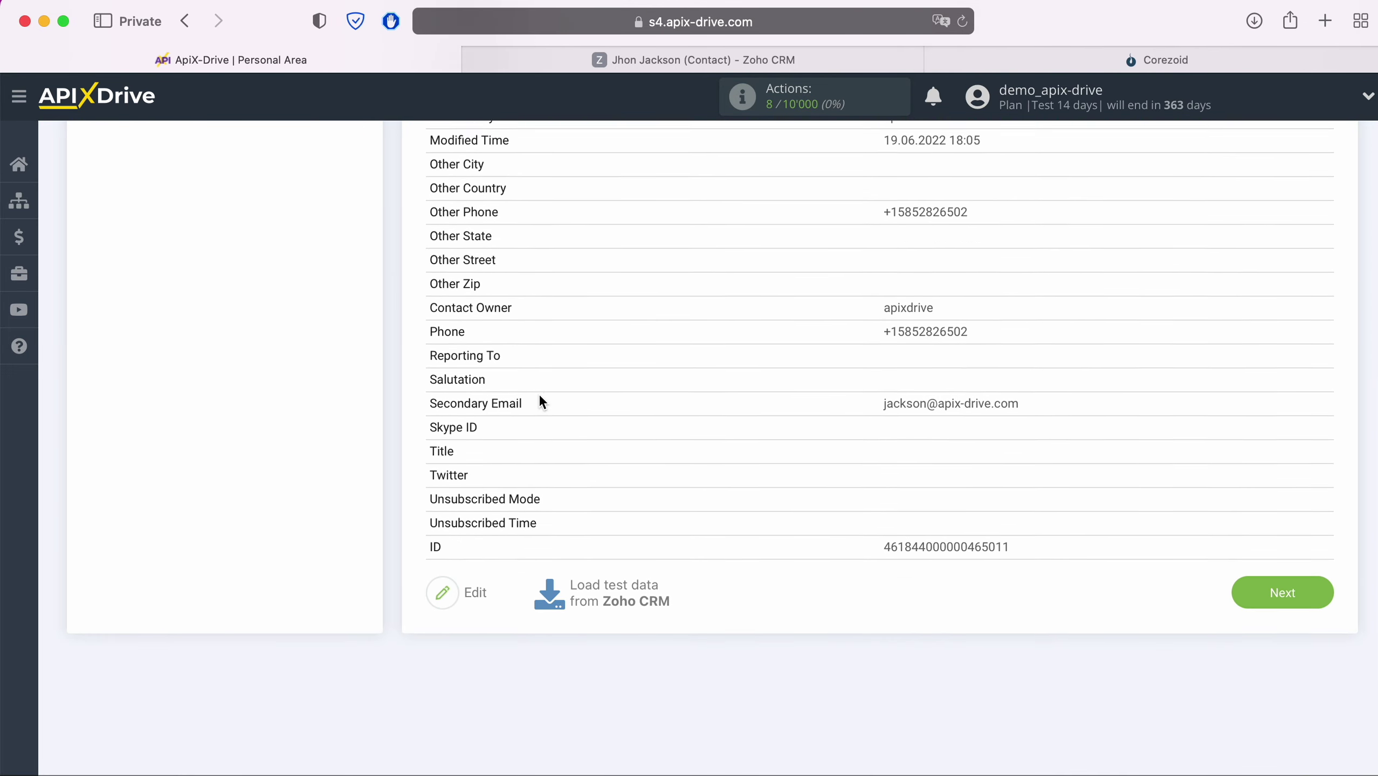
click(1322, 552)
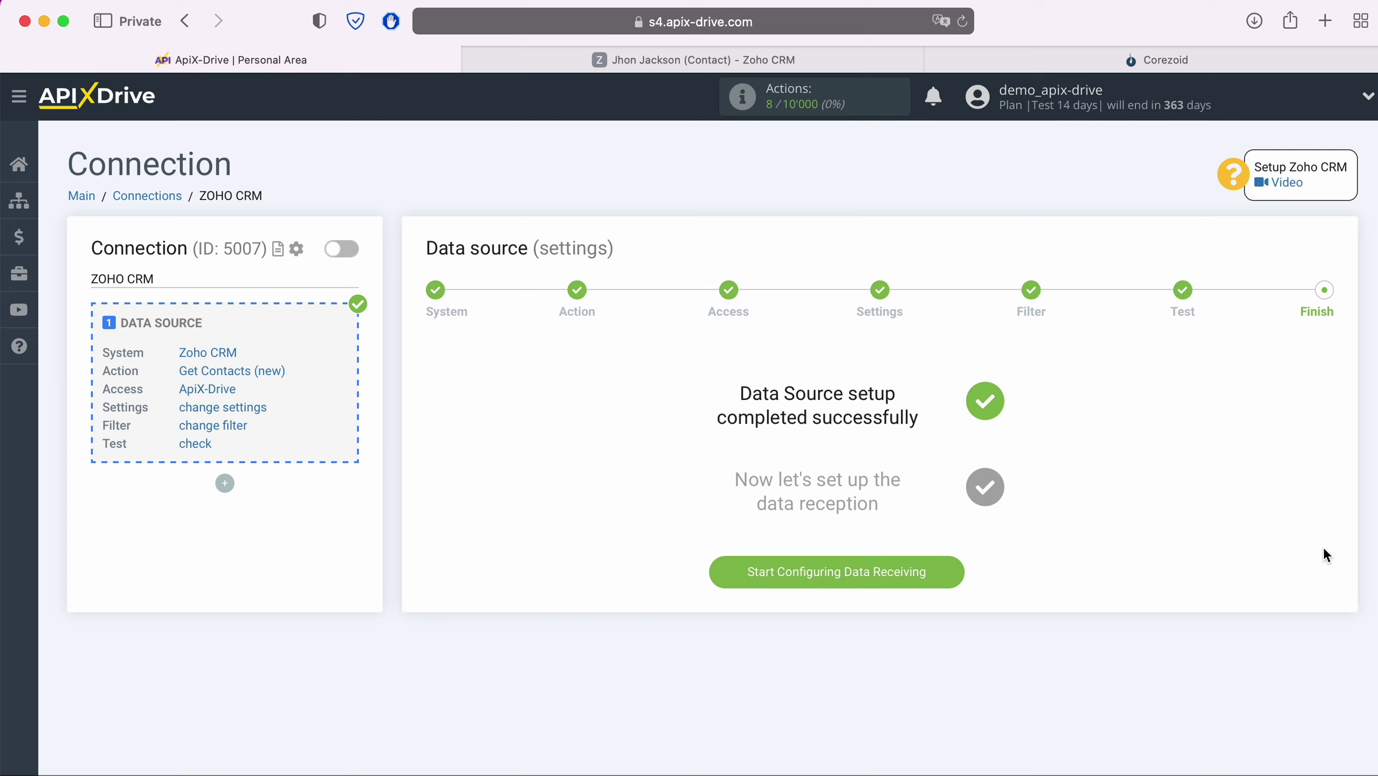
- Begin the destination setup and select Webhook from the system list
click(949, 571)
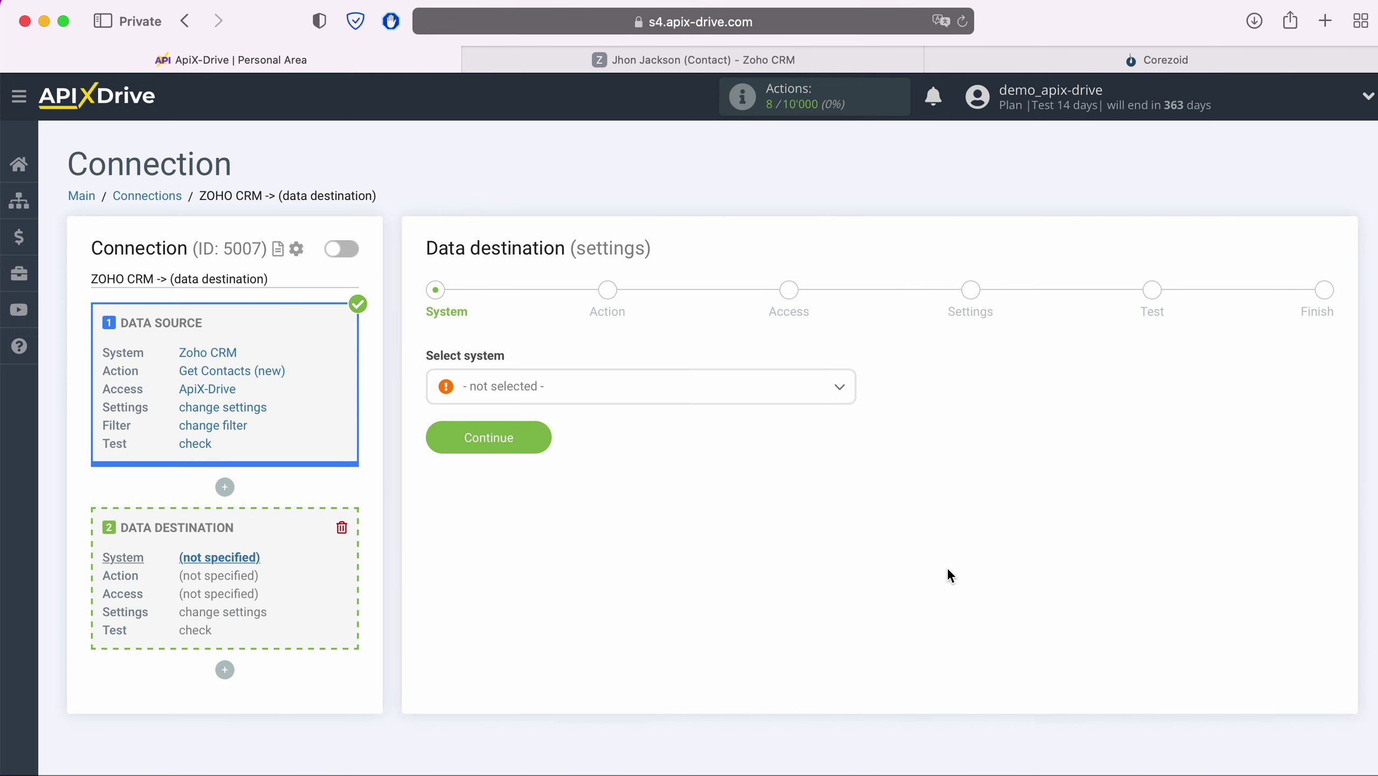
click(707, 393)
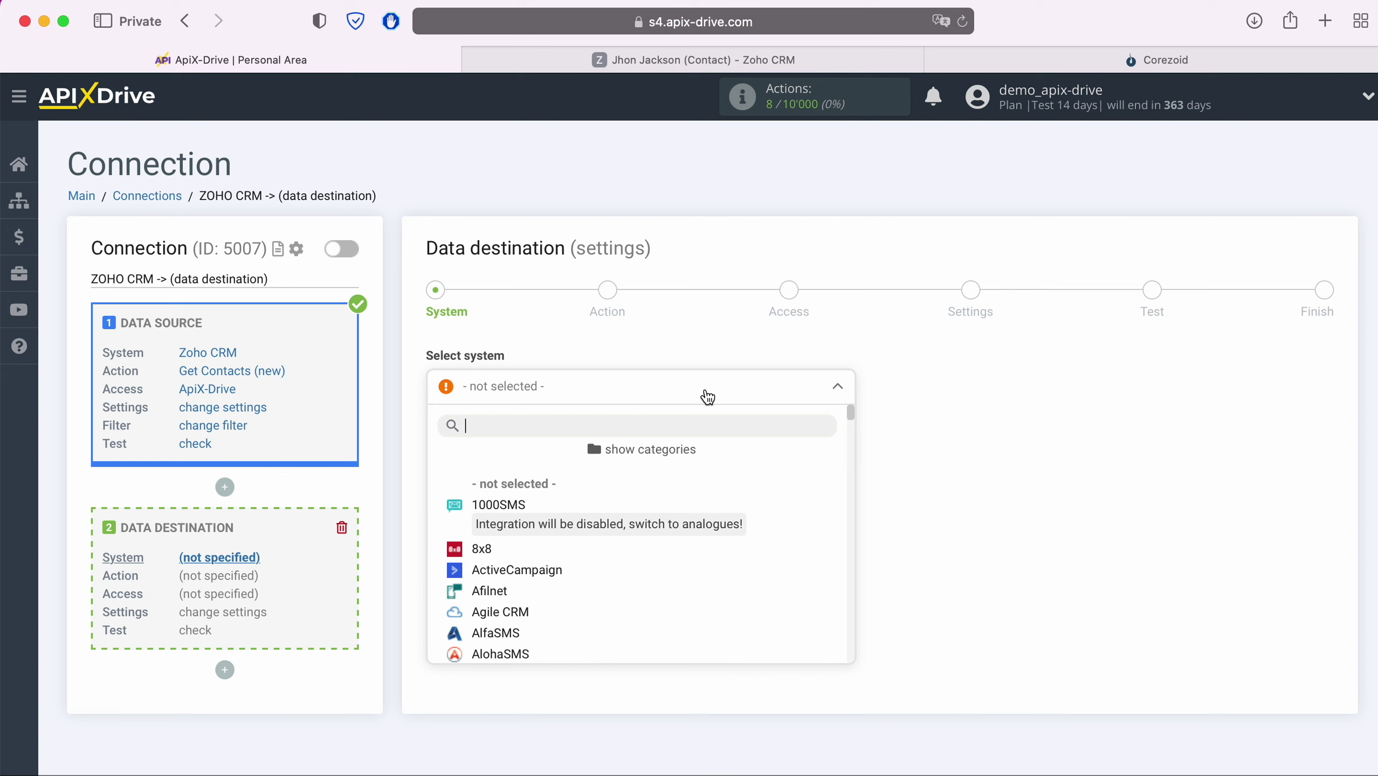
scroll(668, 568, down, 2)
scroll(668, 568, down, 15)
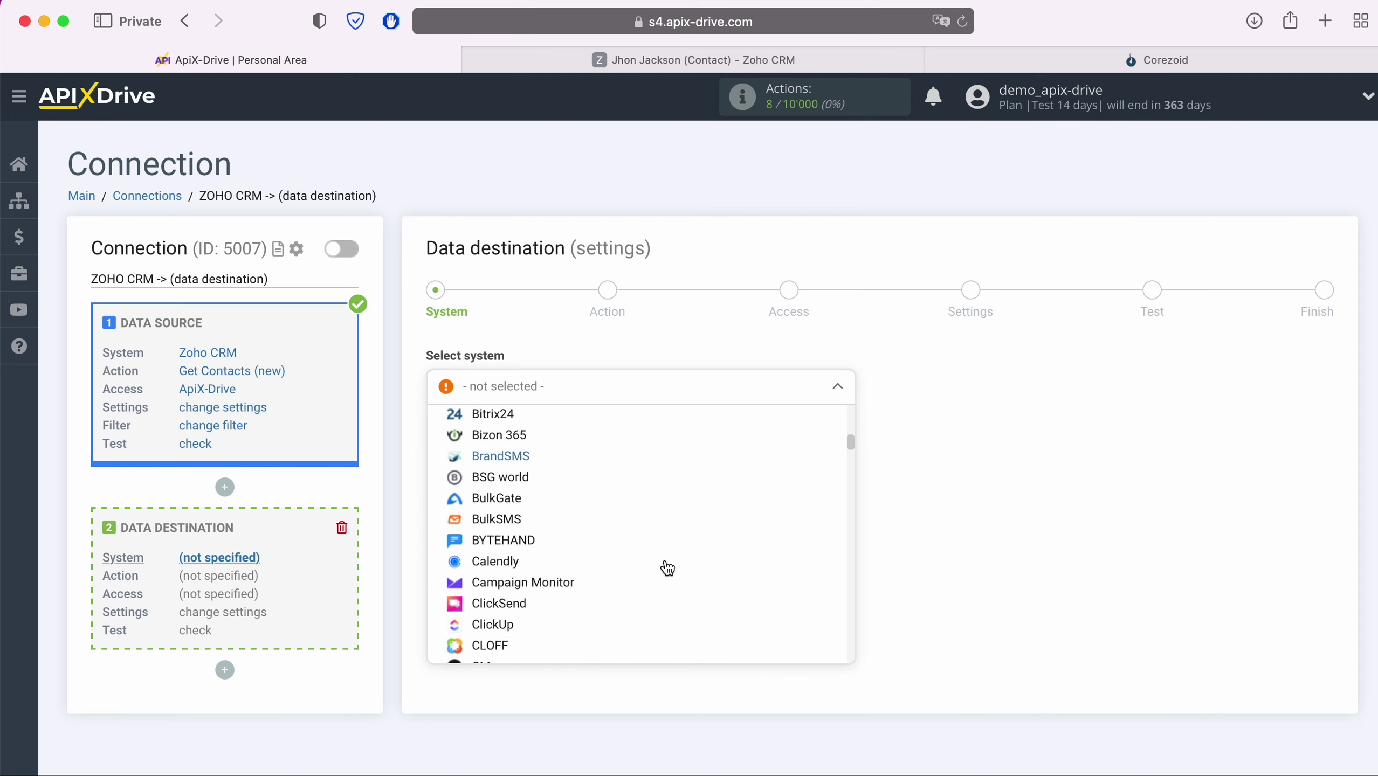
scroll(667, 568, down, 15)
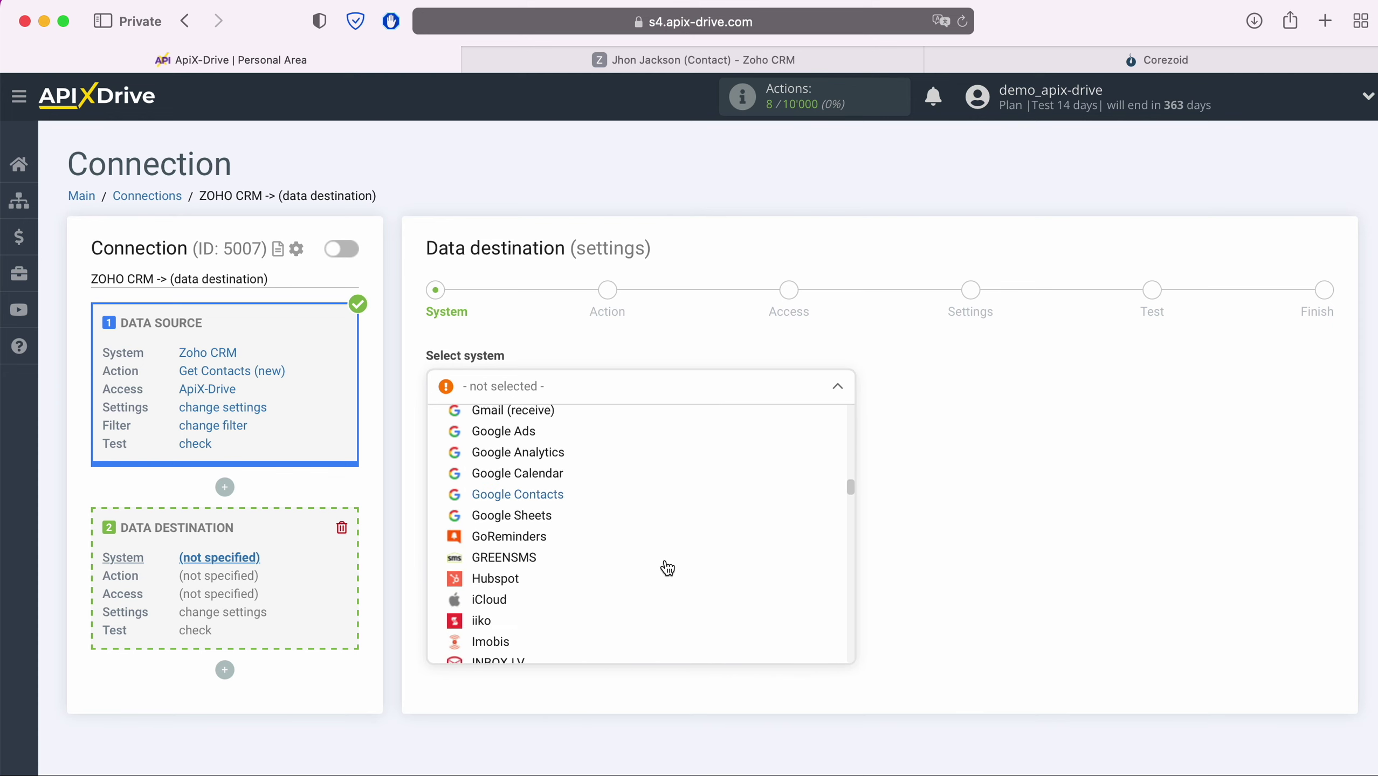
scroll(667, 569, down, 15)
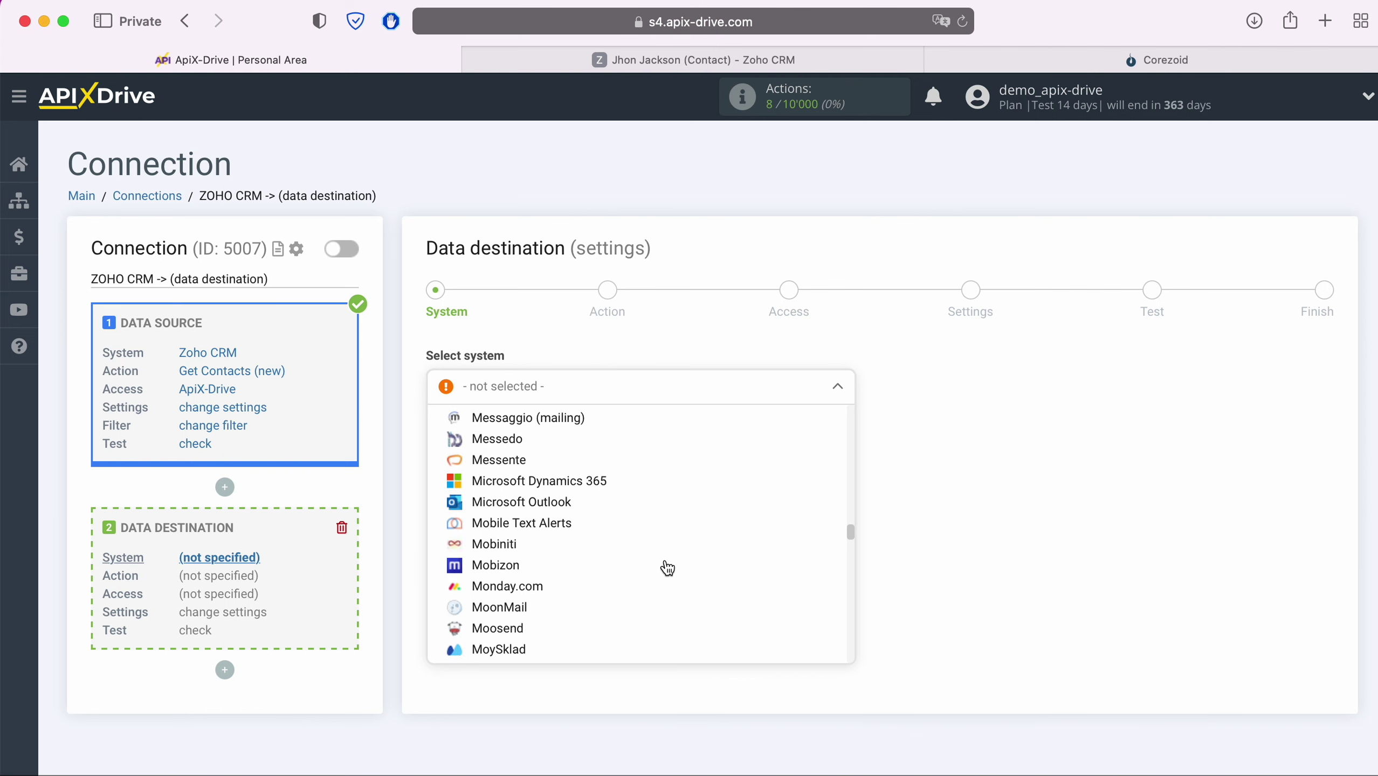
scroll(667, 568, down, 15)
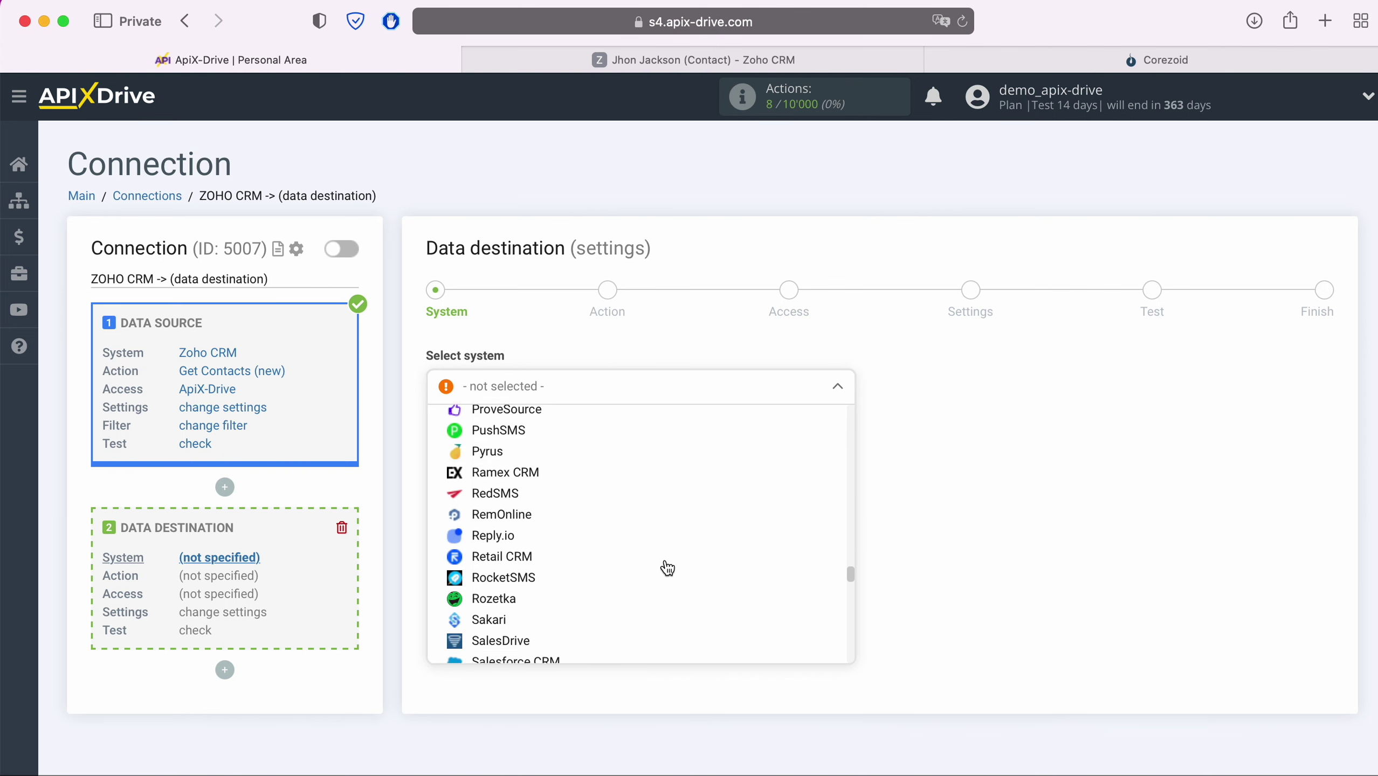
scroll(668, 568, down, 15)
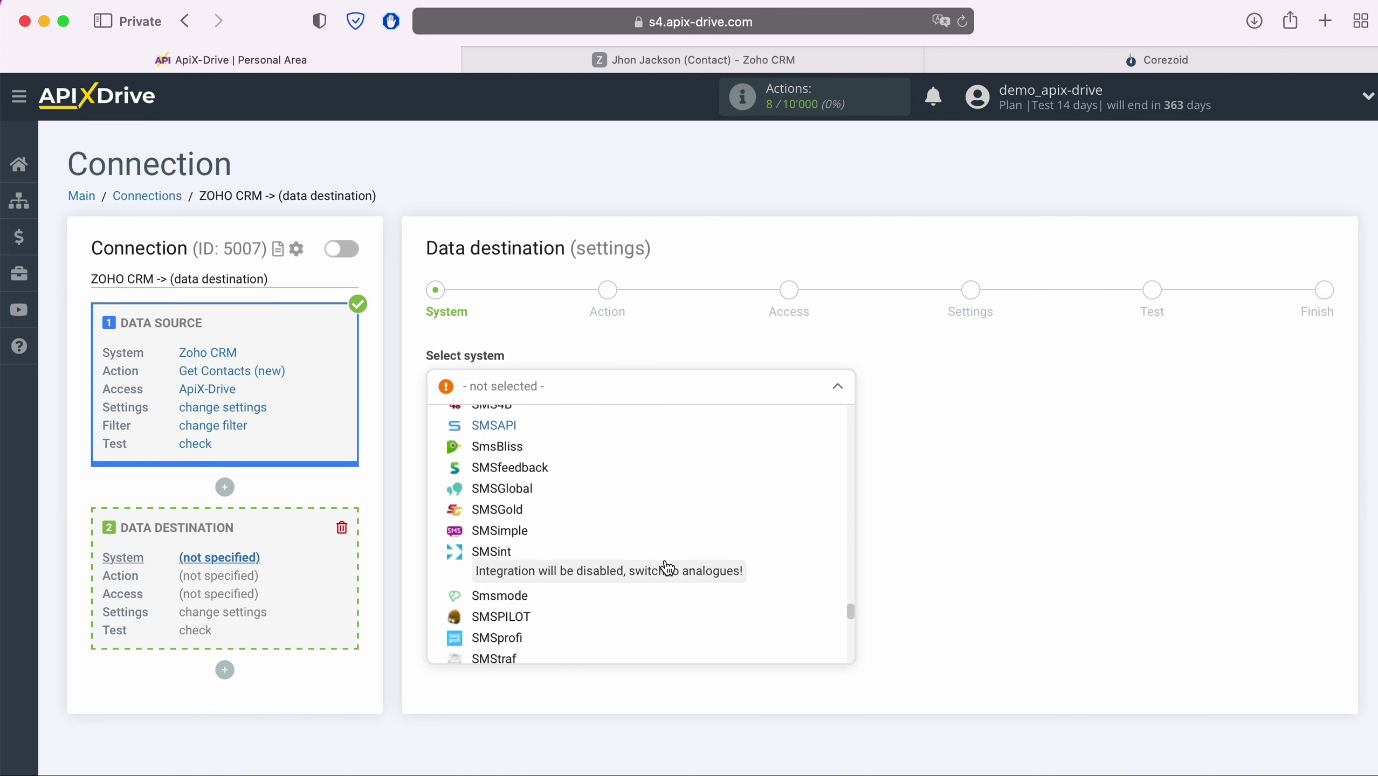
scroll(668, 568, down, 15)
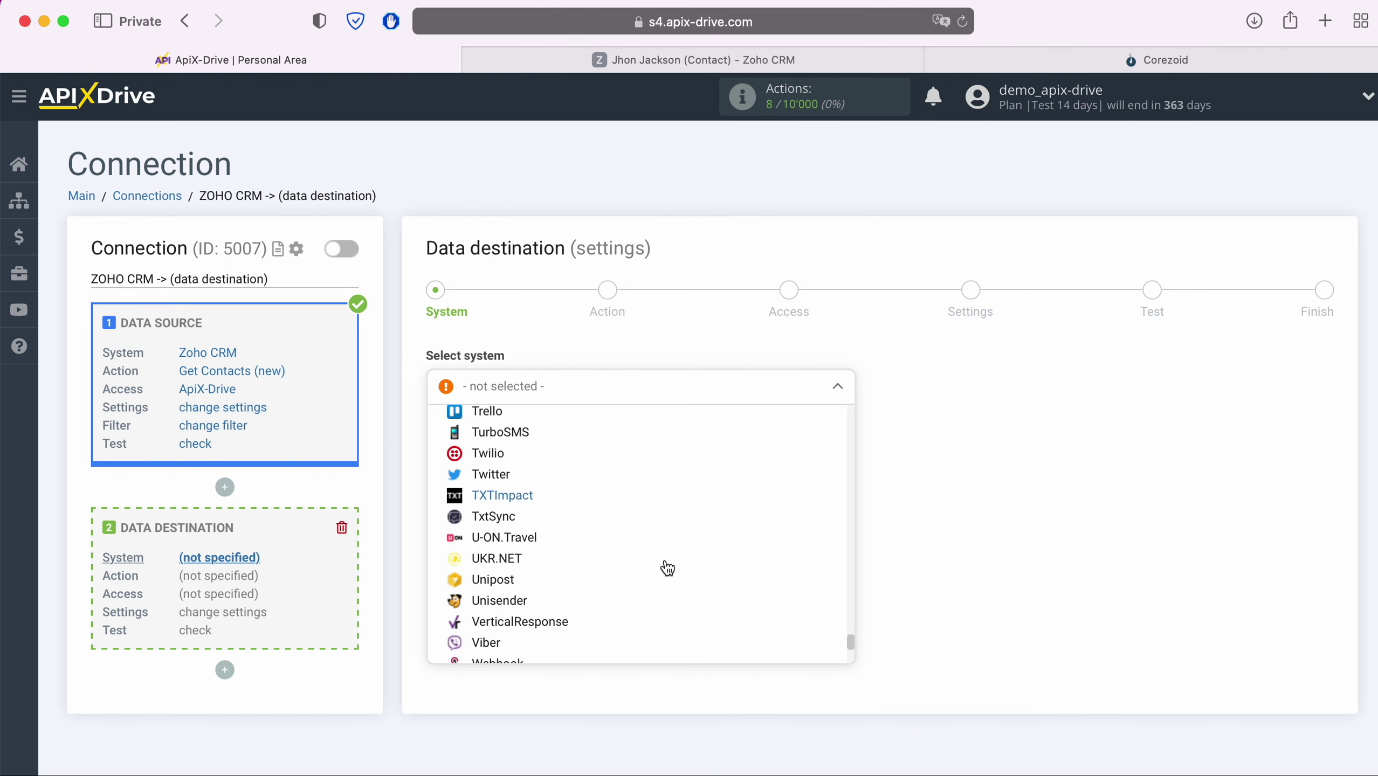
scroll(668, 568, down, 3)
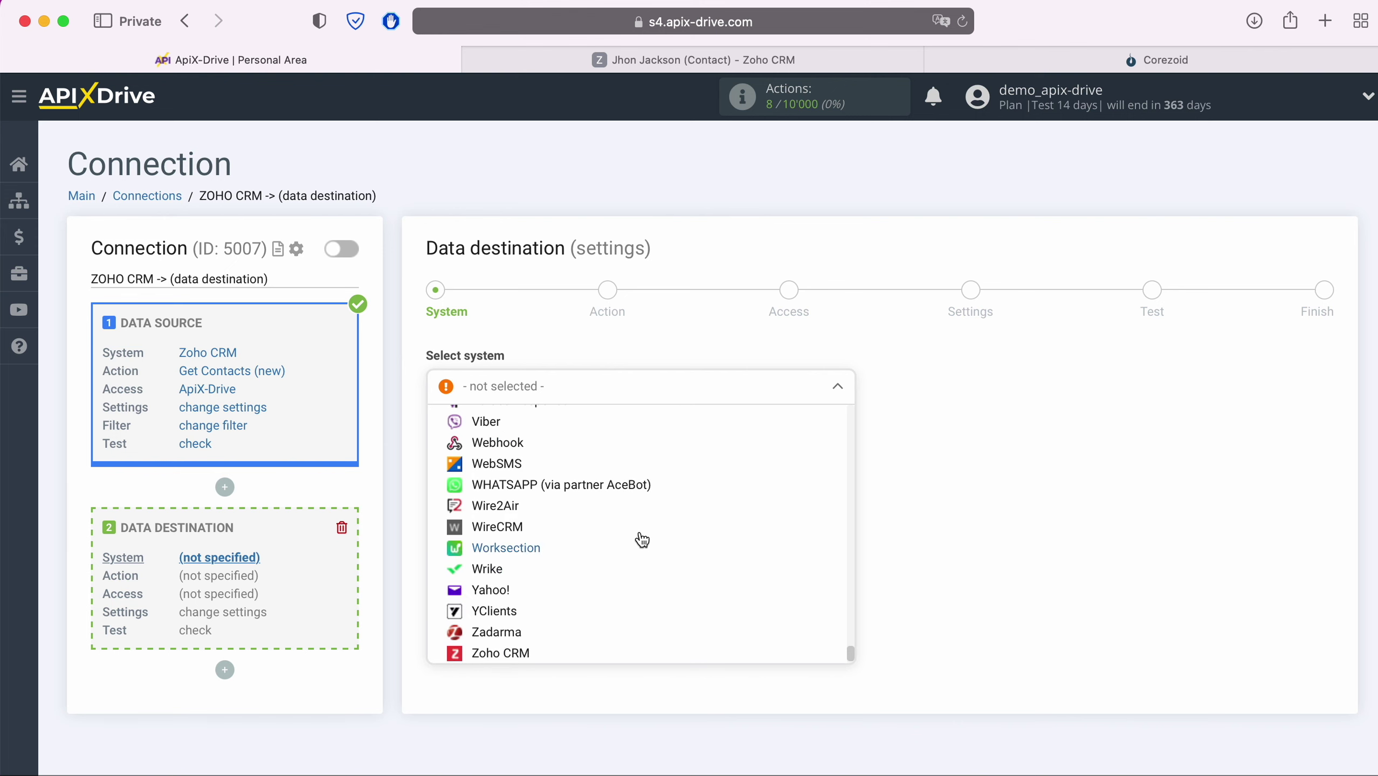
click(507, 442)
- Set the Webhook action to Send Data and start connecting a Webhook account
click(531, 430)
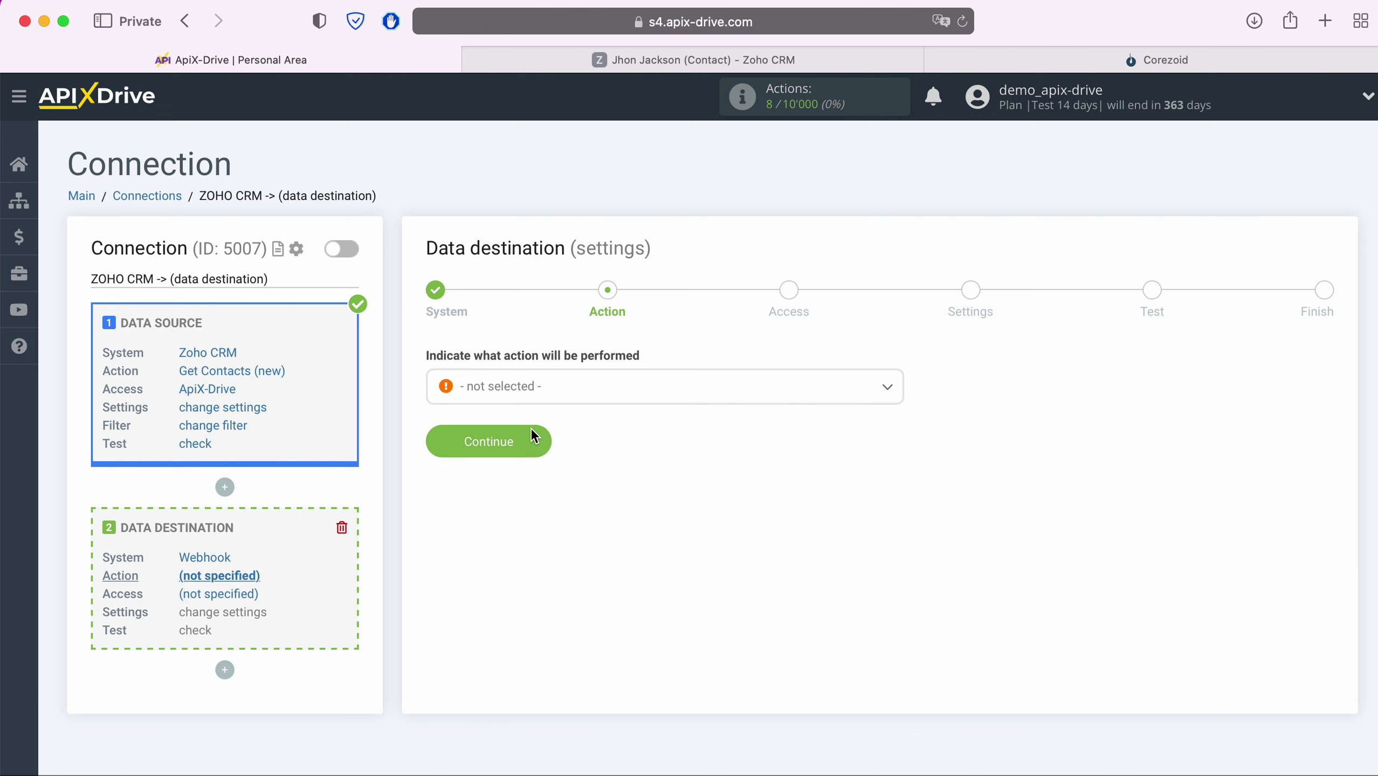
click(559, 398)
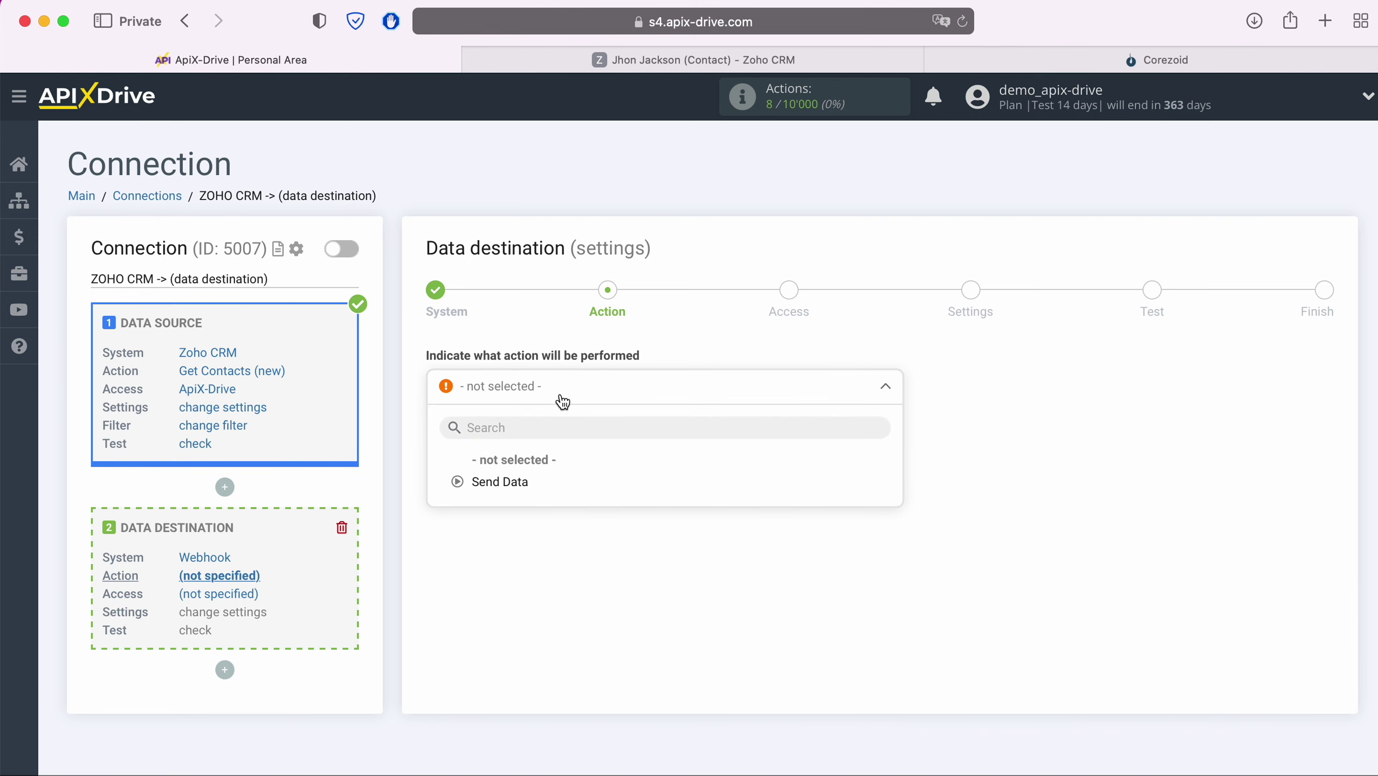
click(507, 486)
click(543, 442)
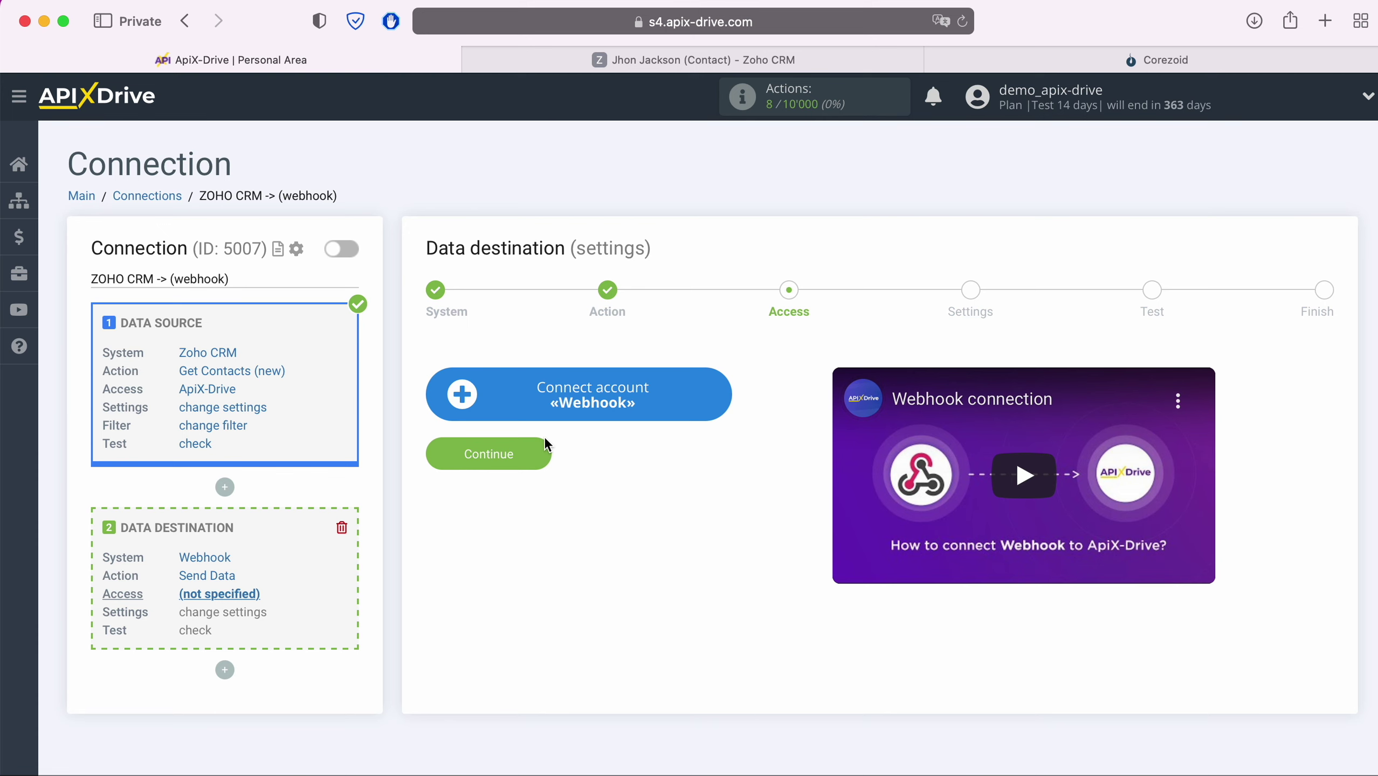
click(713, 408)
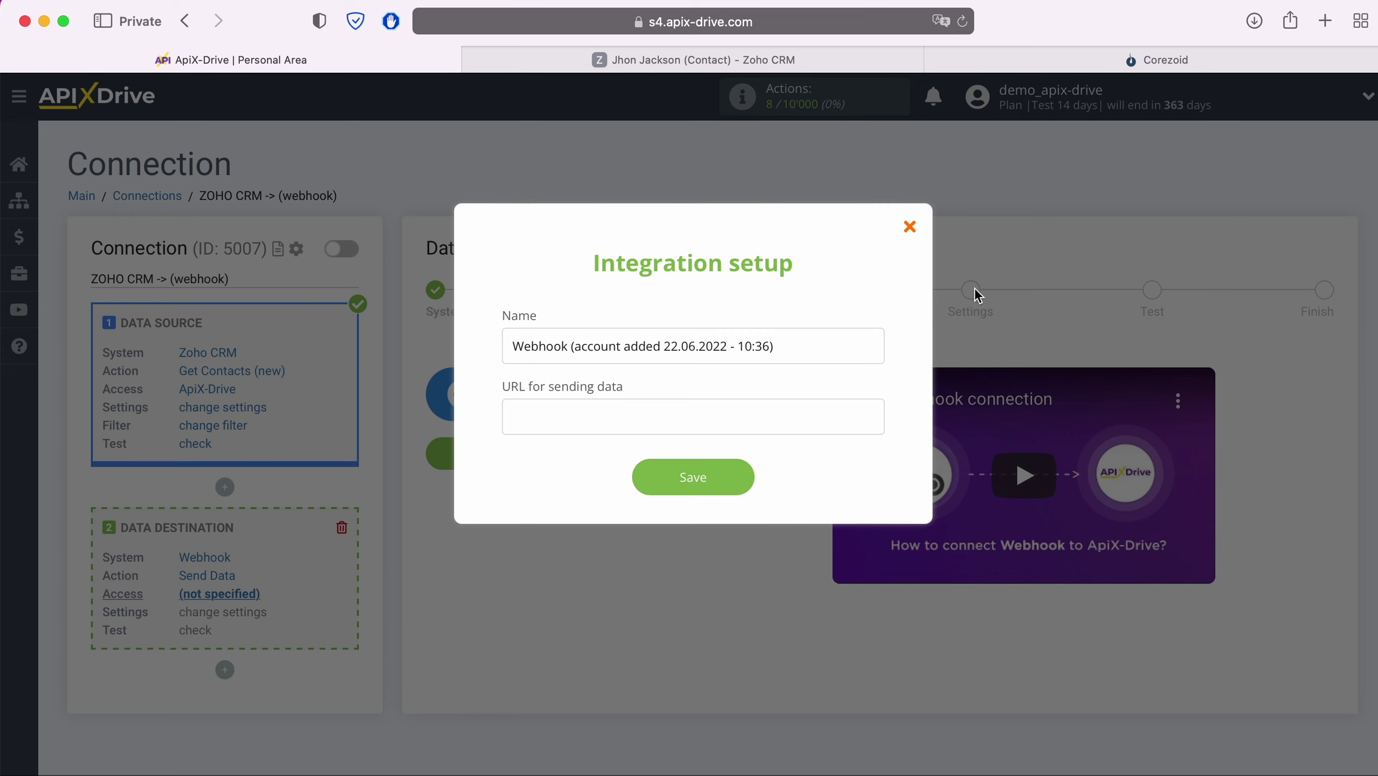
- In Corezoid, create a new process named 'ApiX-Drive'
click(1108, 64)
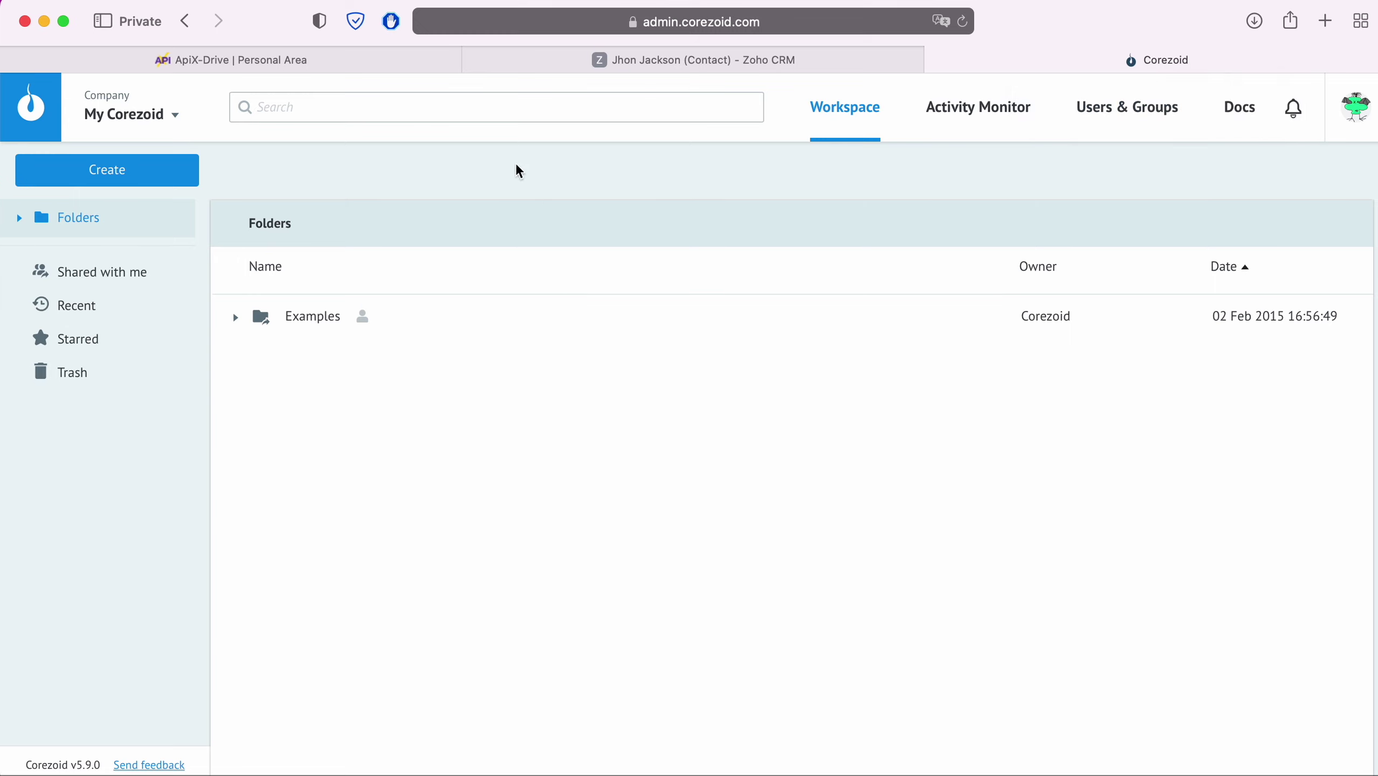
click(145, 173)
click(117, 218)
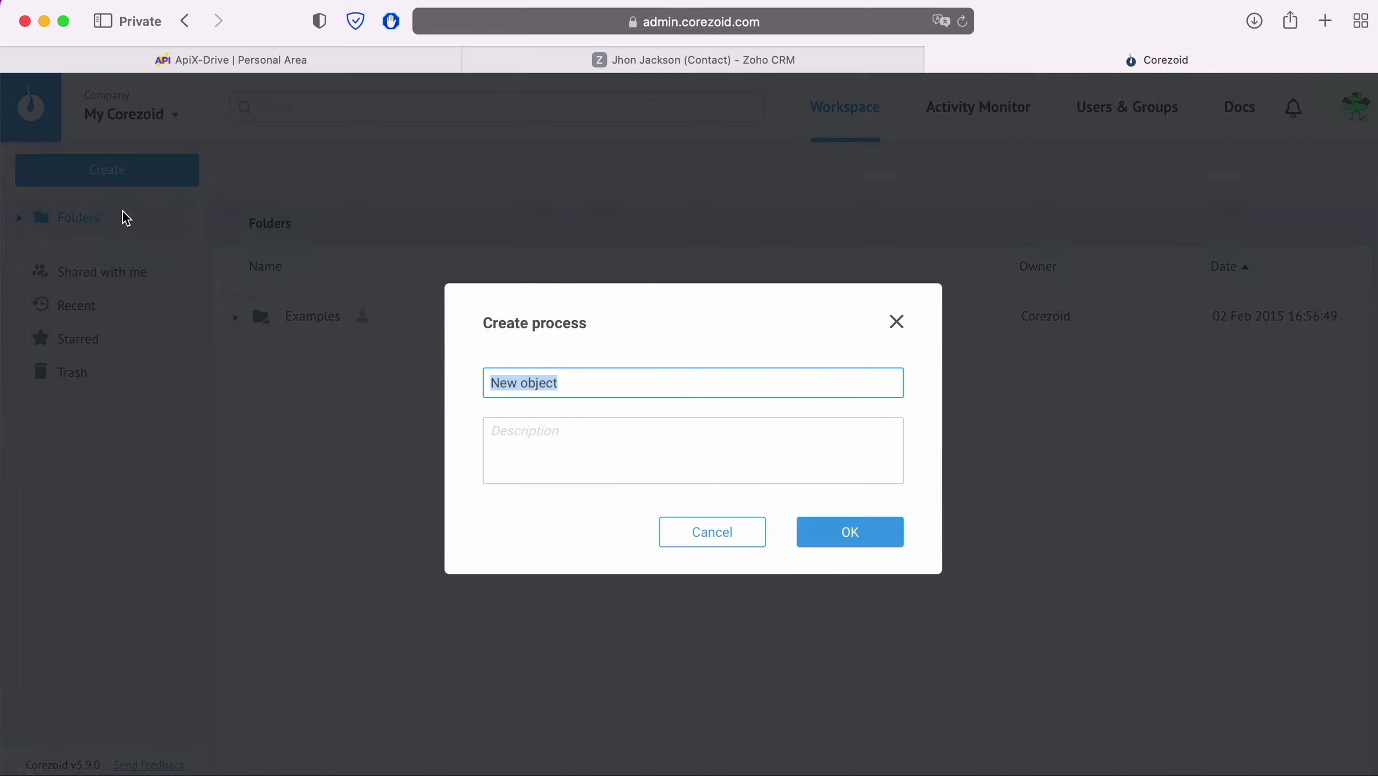
text(ApiX-Drive)
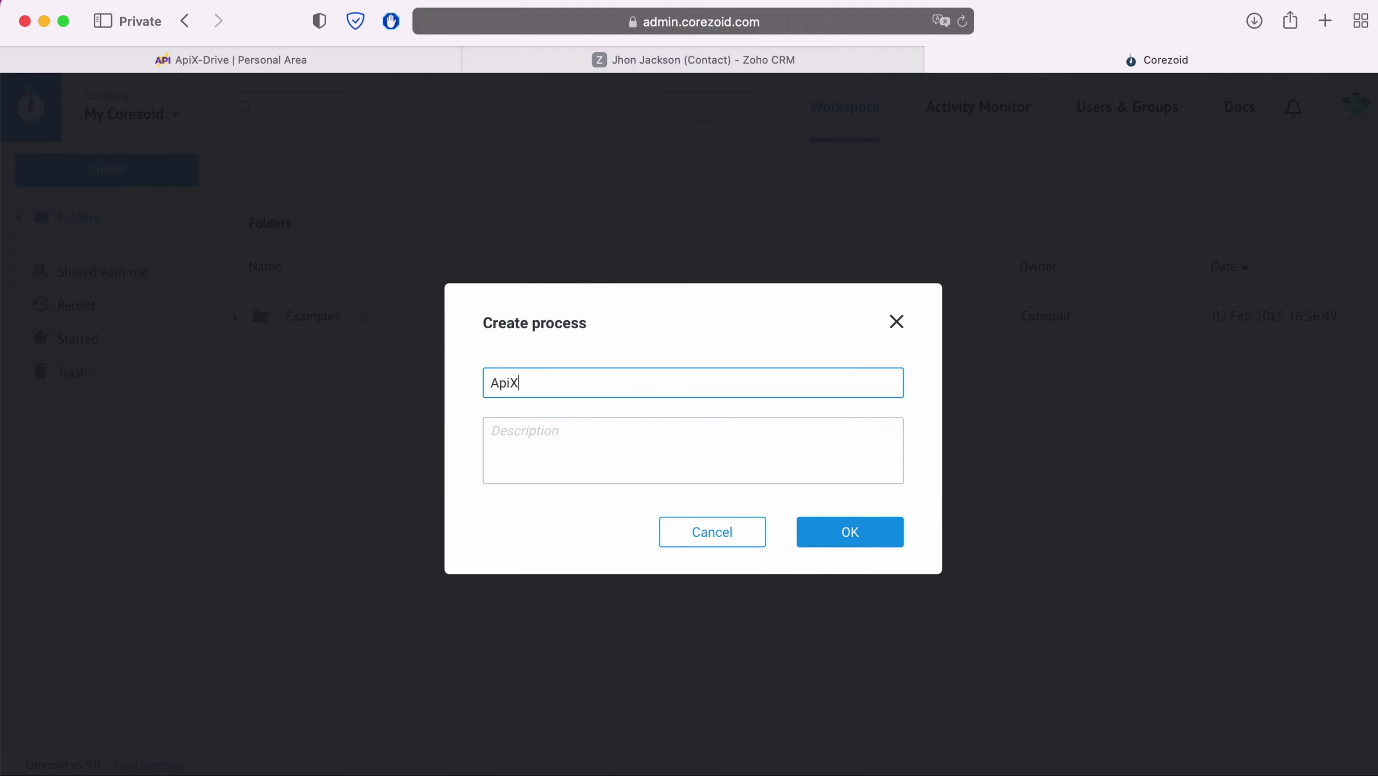
- Confirm the ApiX-Drive process, copy its Start node's JSON webhook link, and return to ApiX-Drive
click(884, 539)
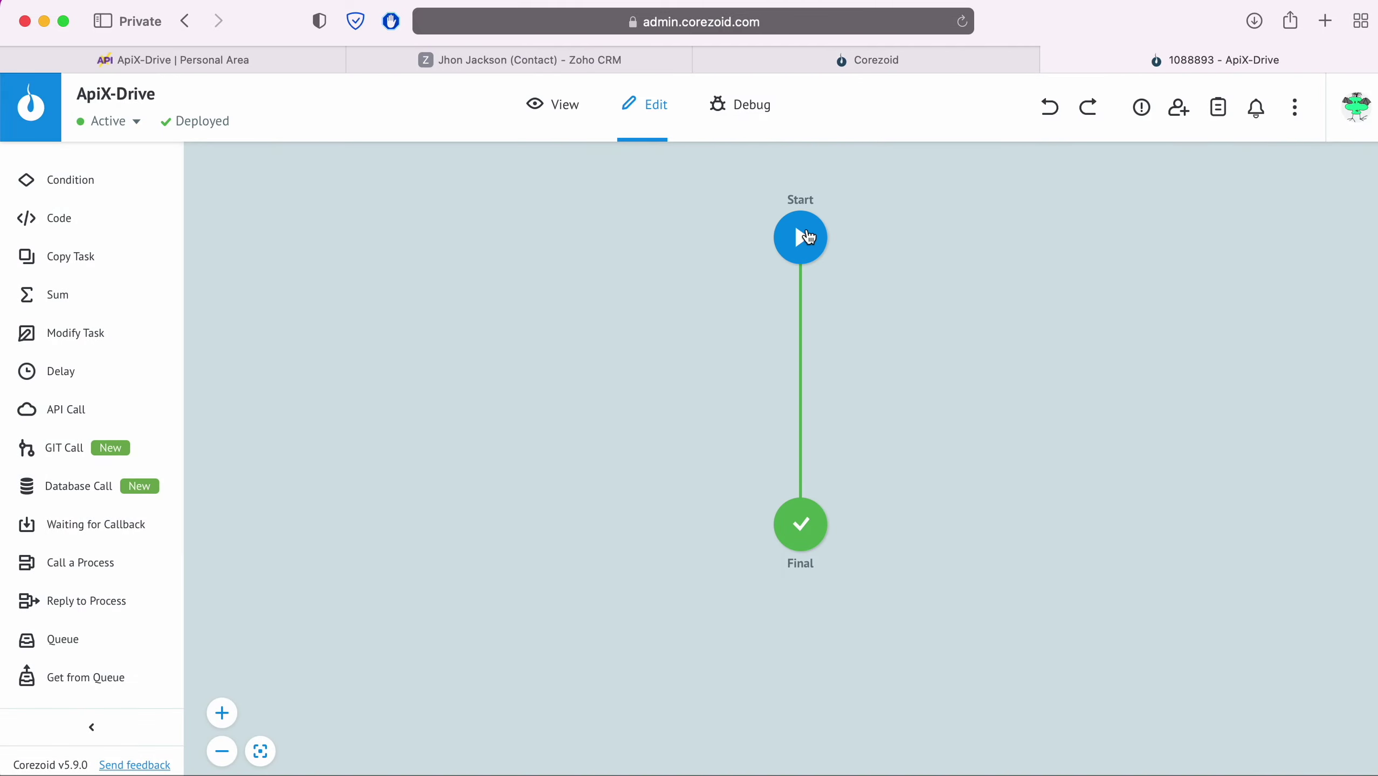
click(801, 238)
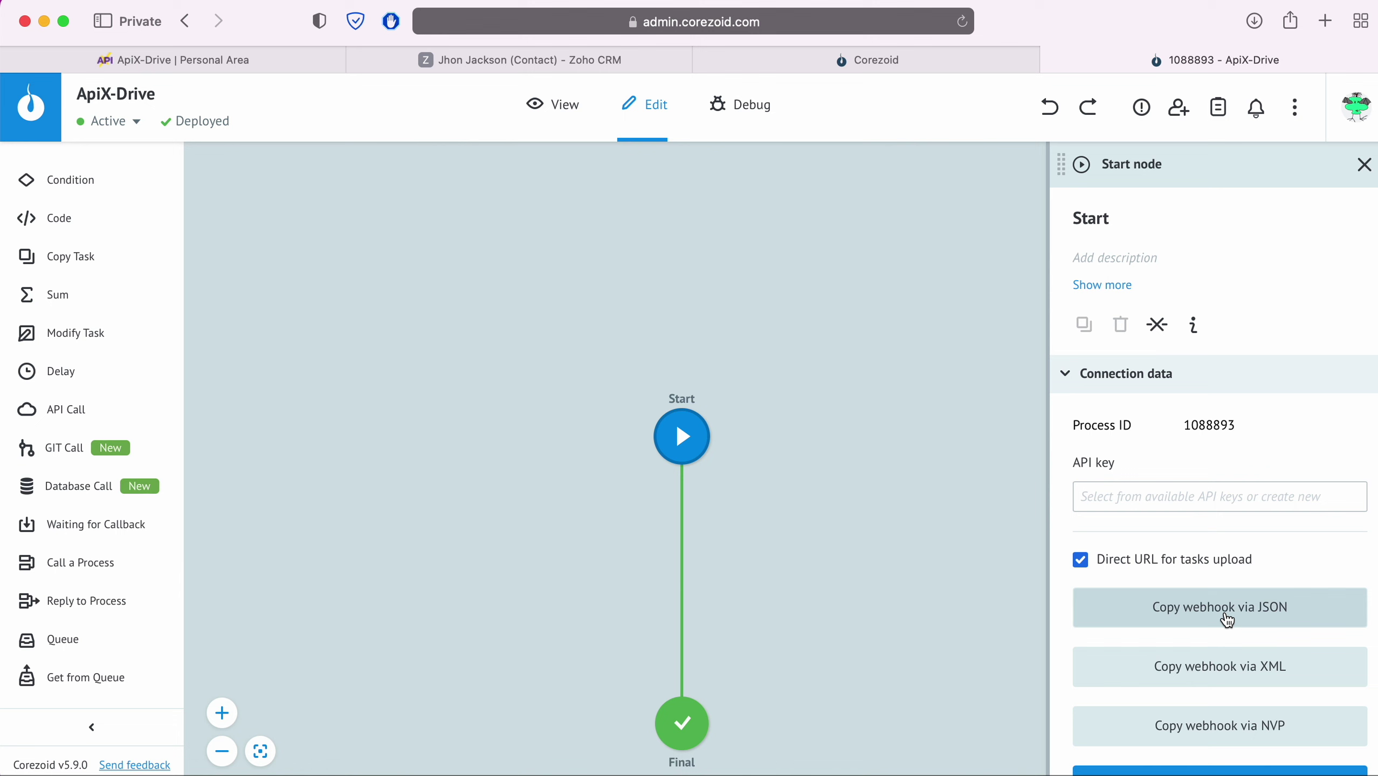
click(1227, 620)
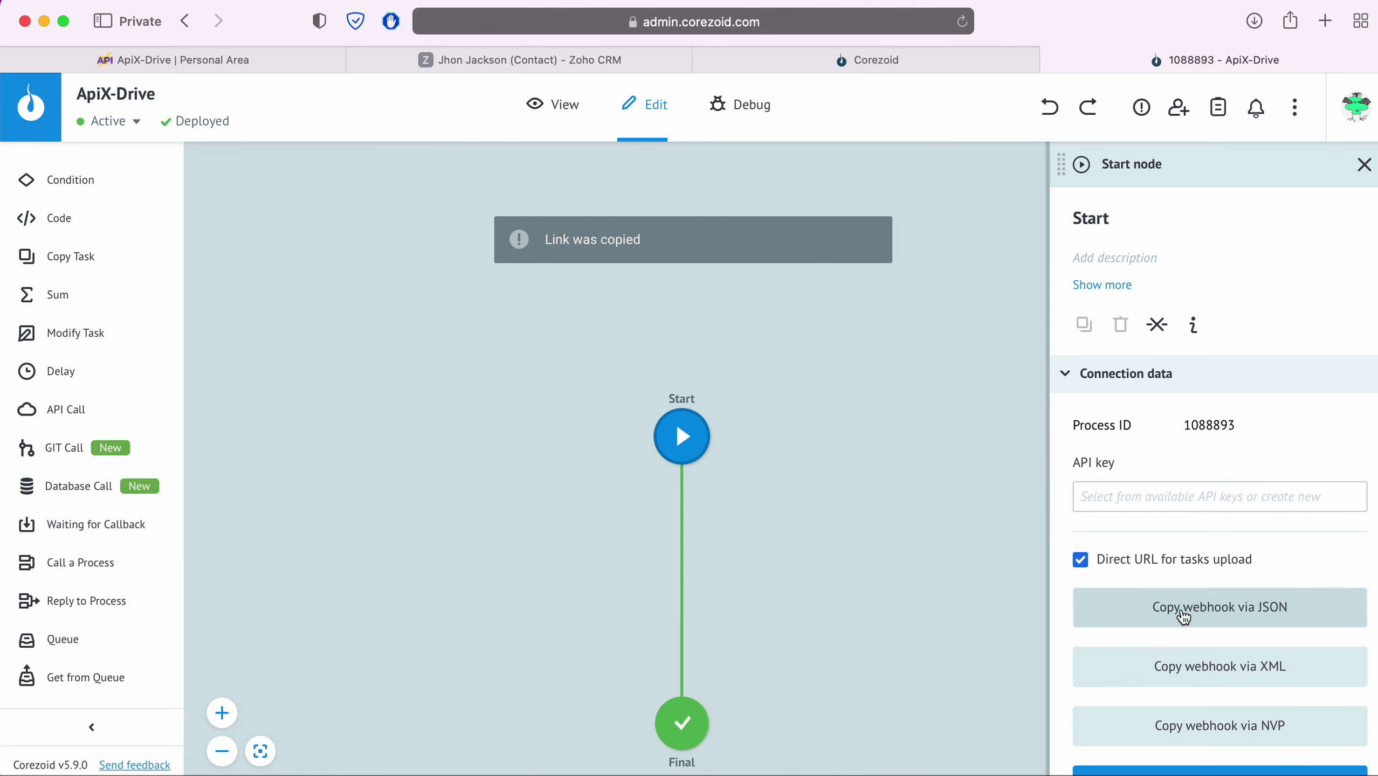
click(283, 68)
- Paste the Corezoid JSON webhook URL into the data-sending URL field and save the account
right_click(519, 413)
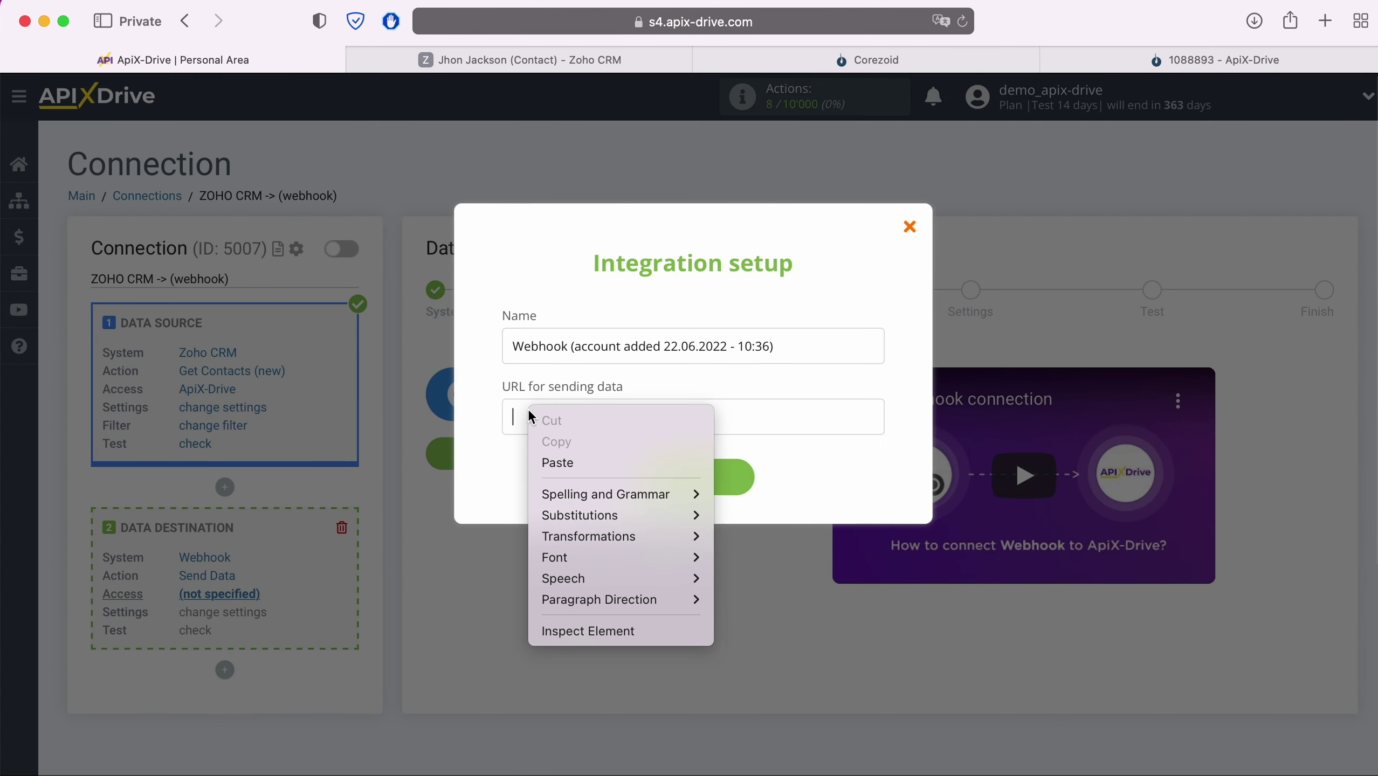
click(554, 460)
drag(877, 418, 500, 424)
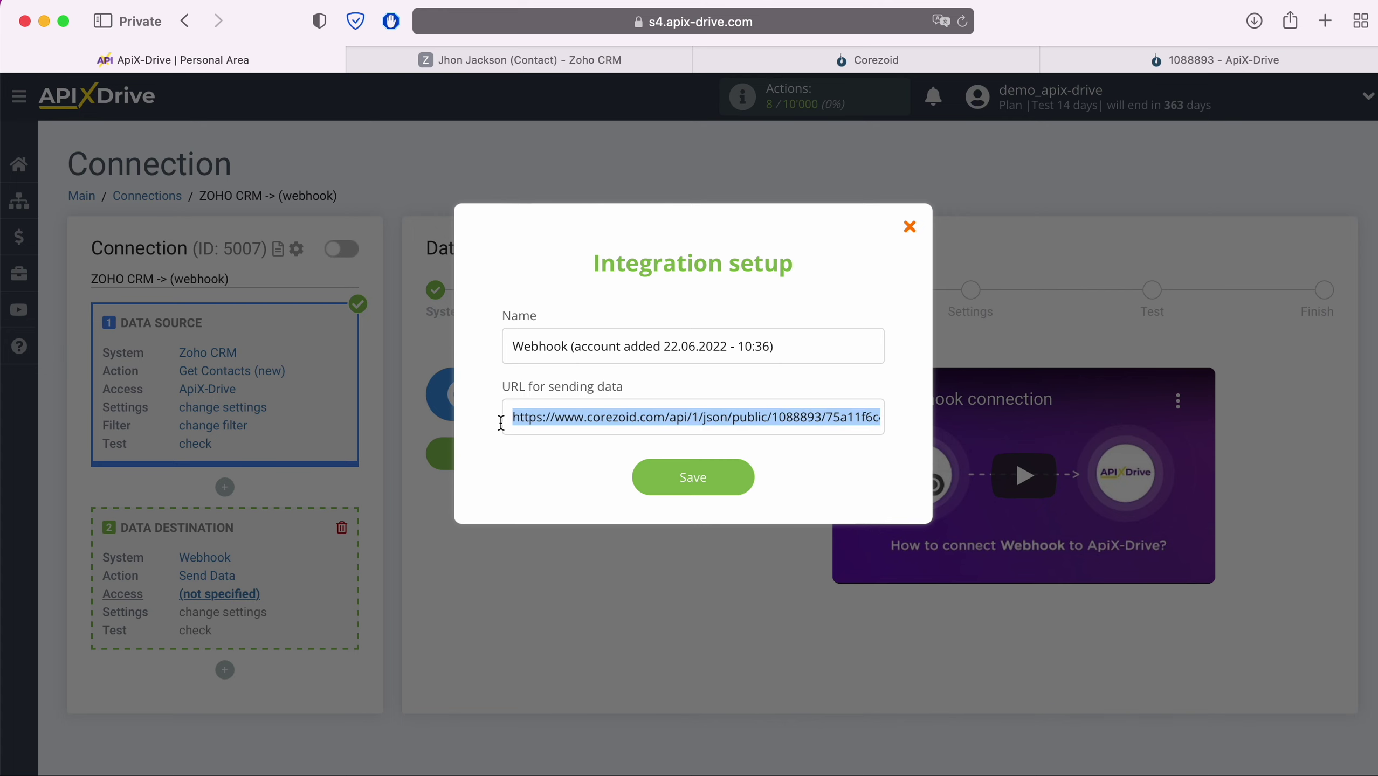
click(547, 459)
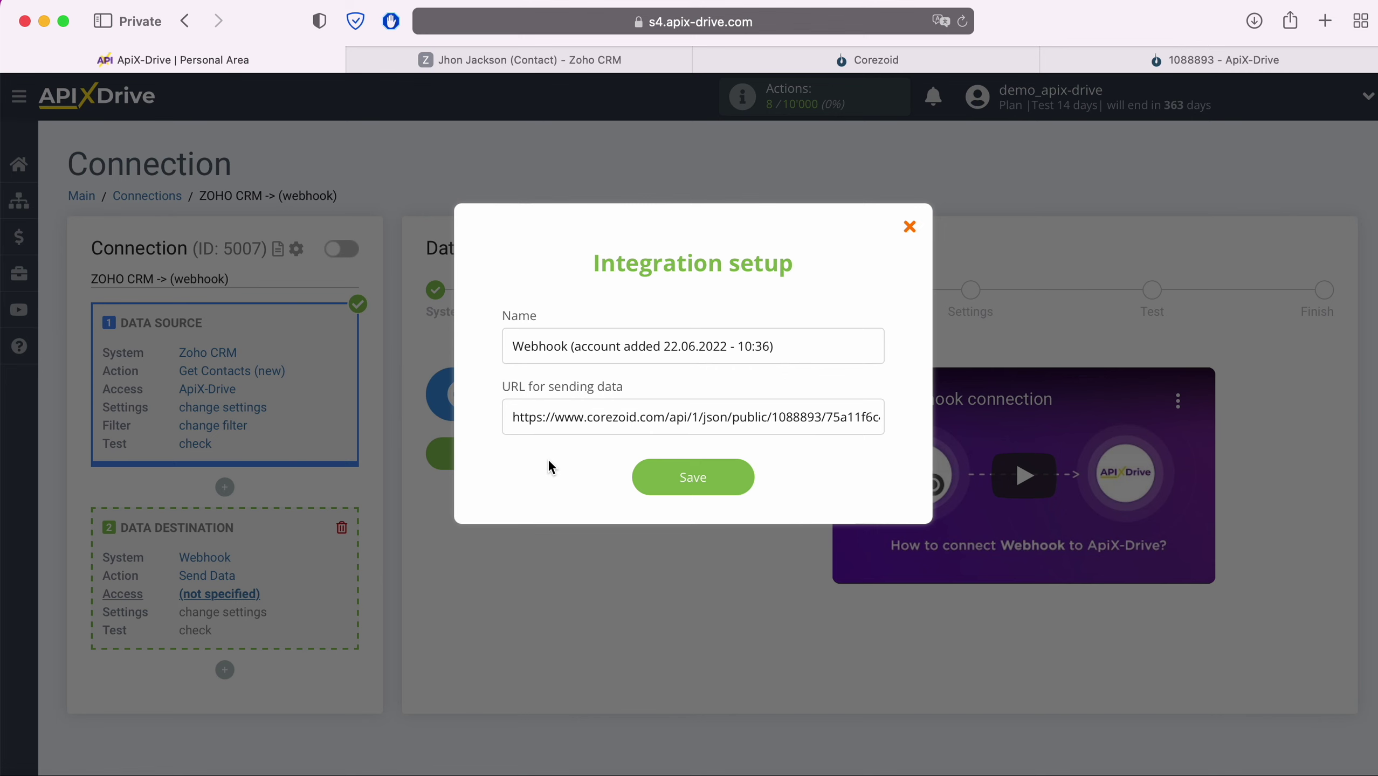
click(742, 480)
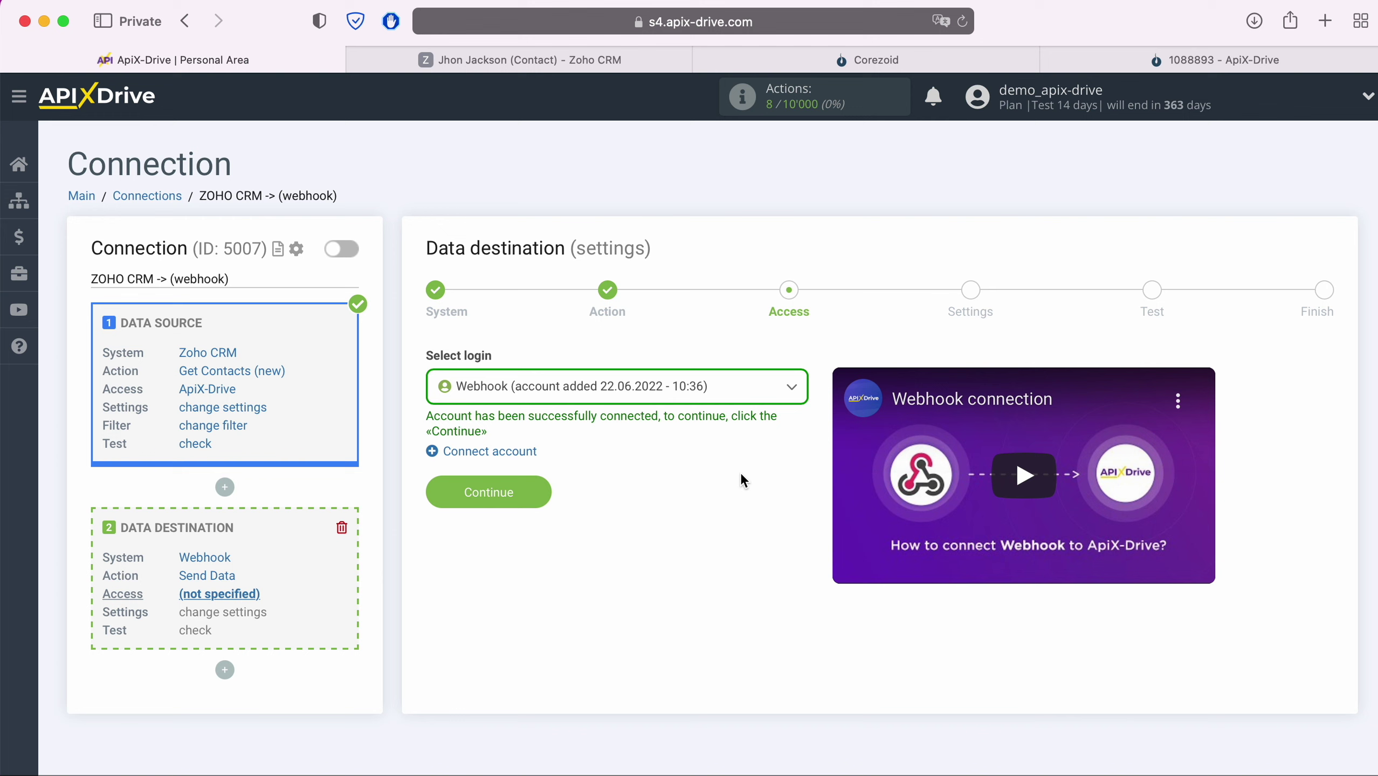
- Select the new Webhook login and continue to Settings
click(725, 389)
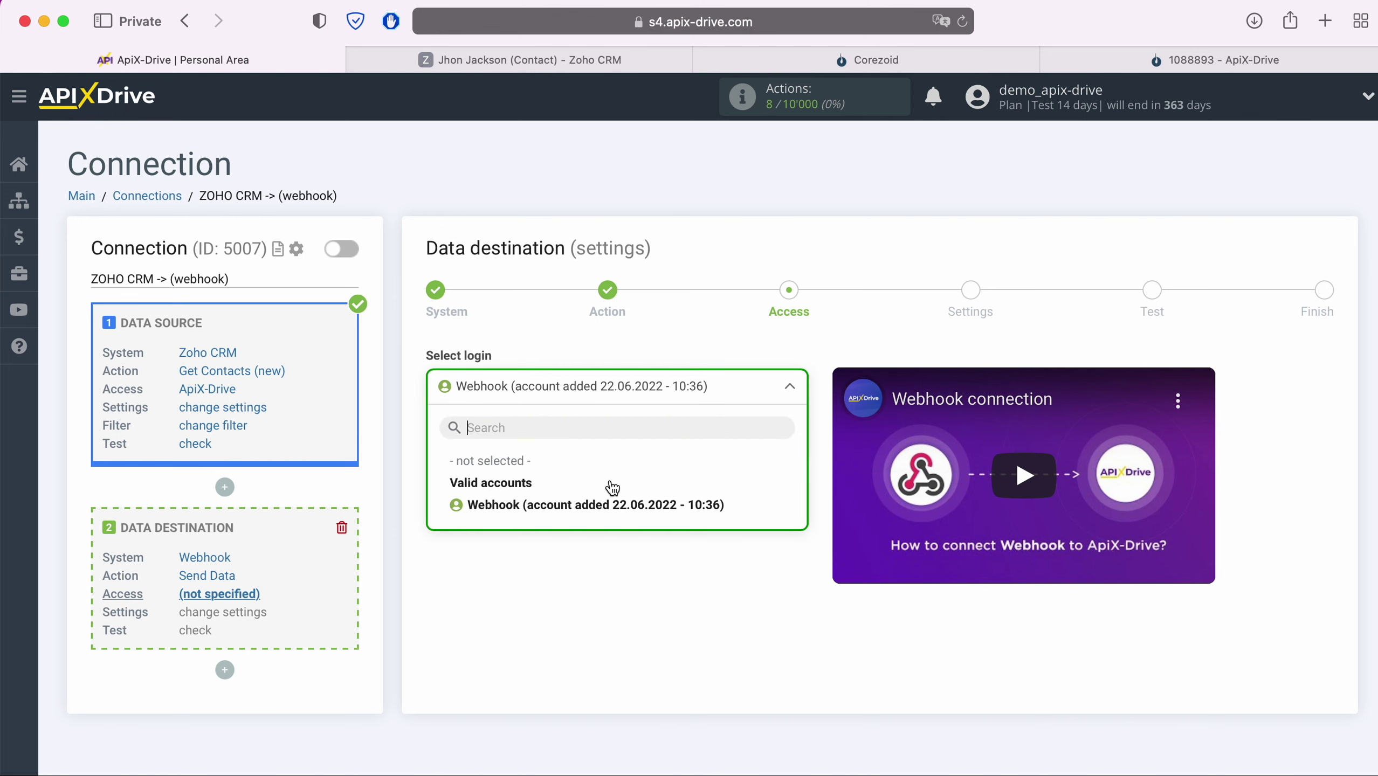
click(604, 514)
click(519, 488)
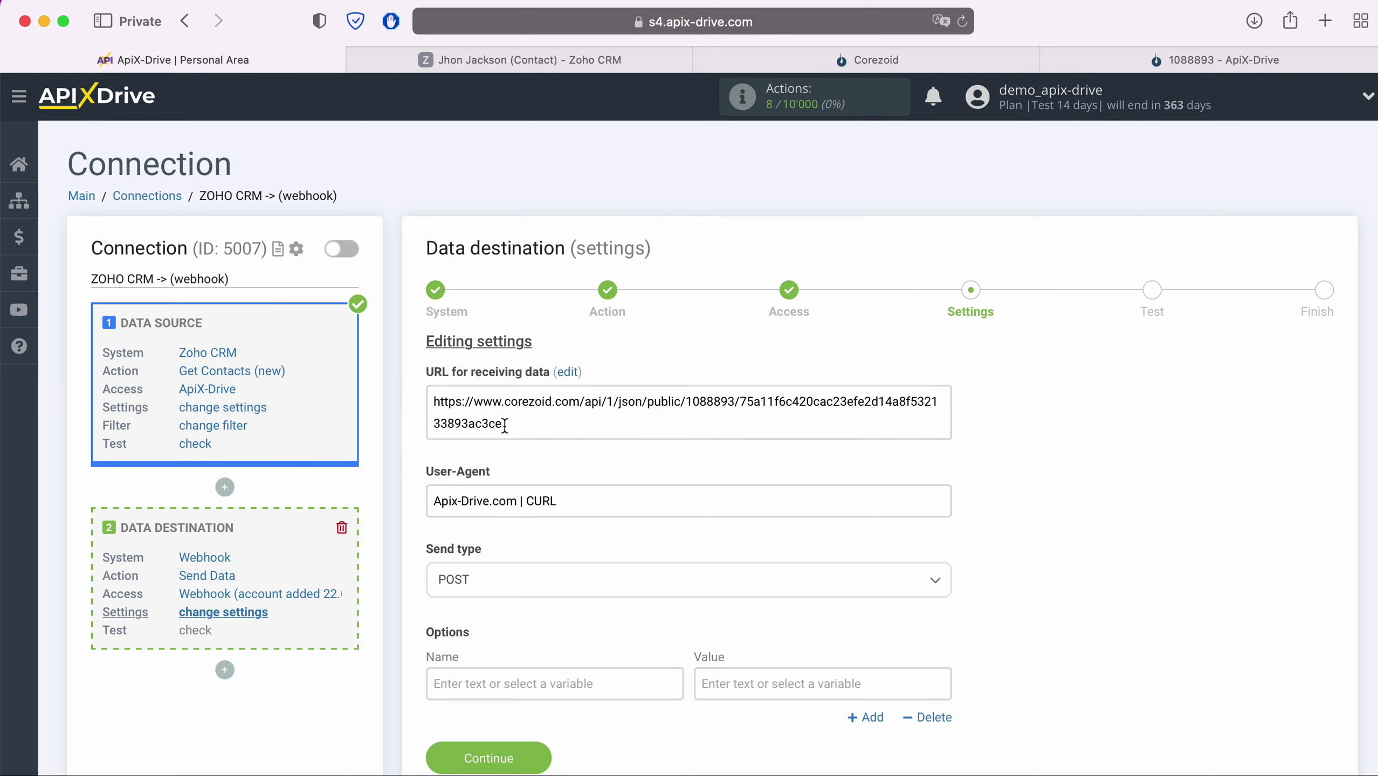
- Keep the Corezoid receiving URL and set the send type to POST json
triple_click(504, 425)
click(512, 424)
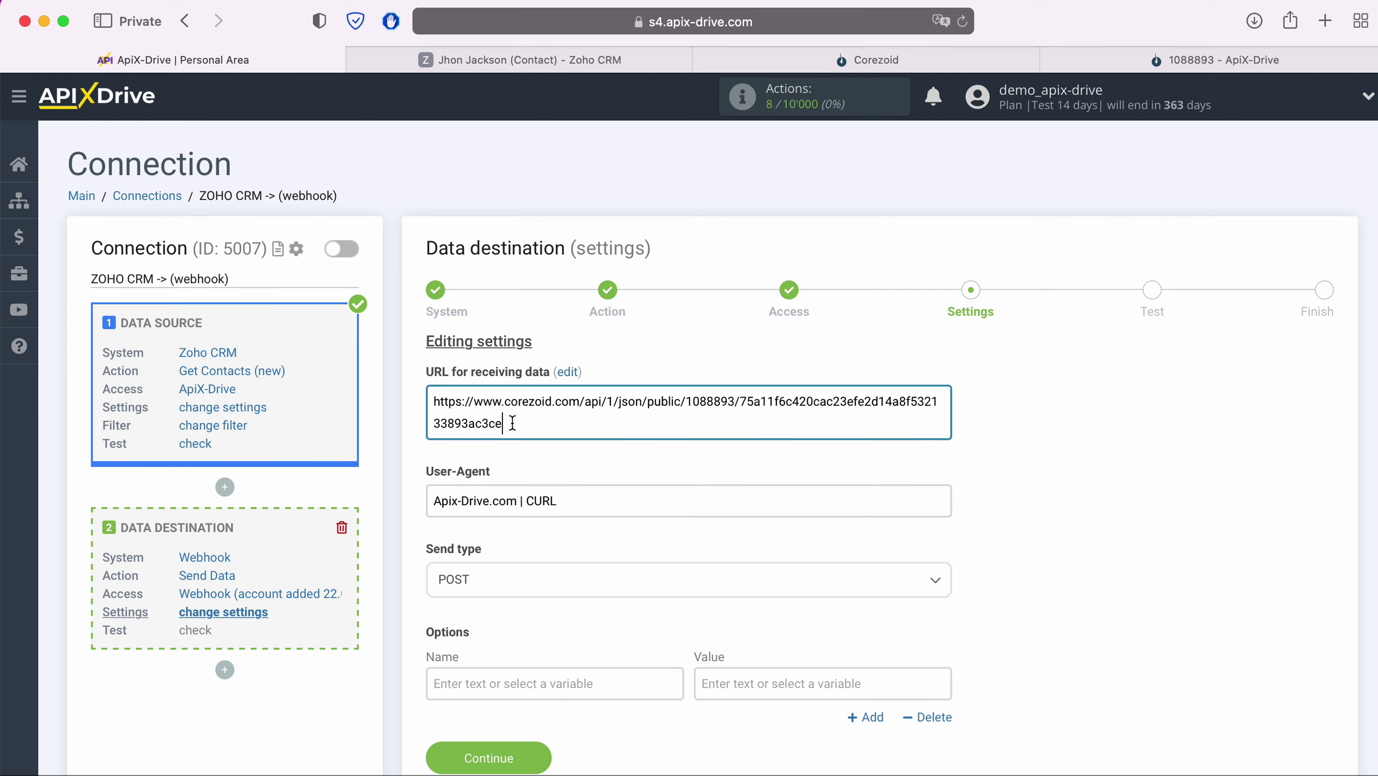
click(518, 534)
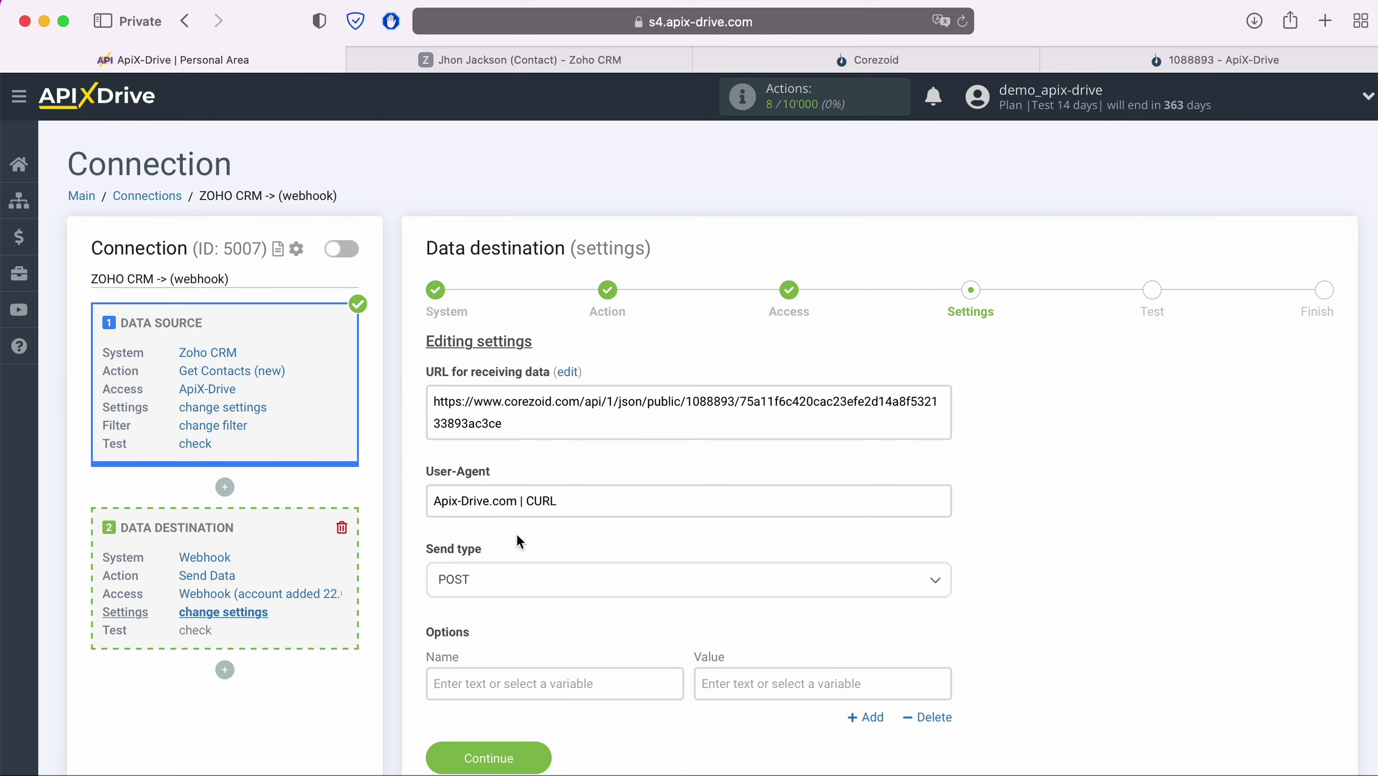
click(510, 582)
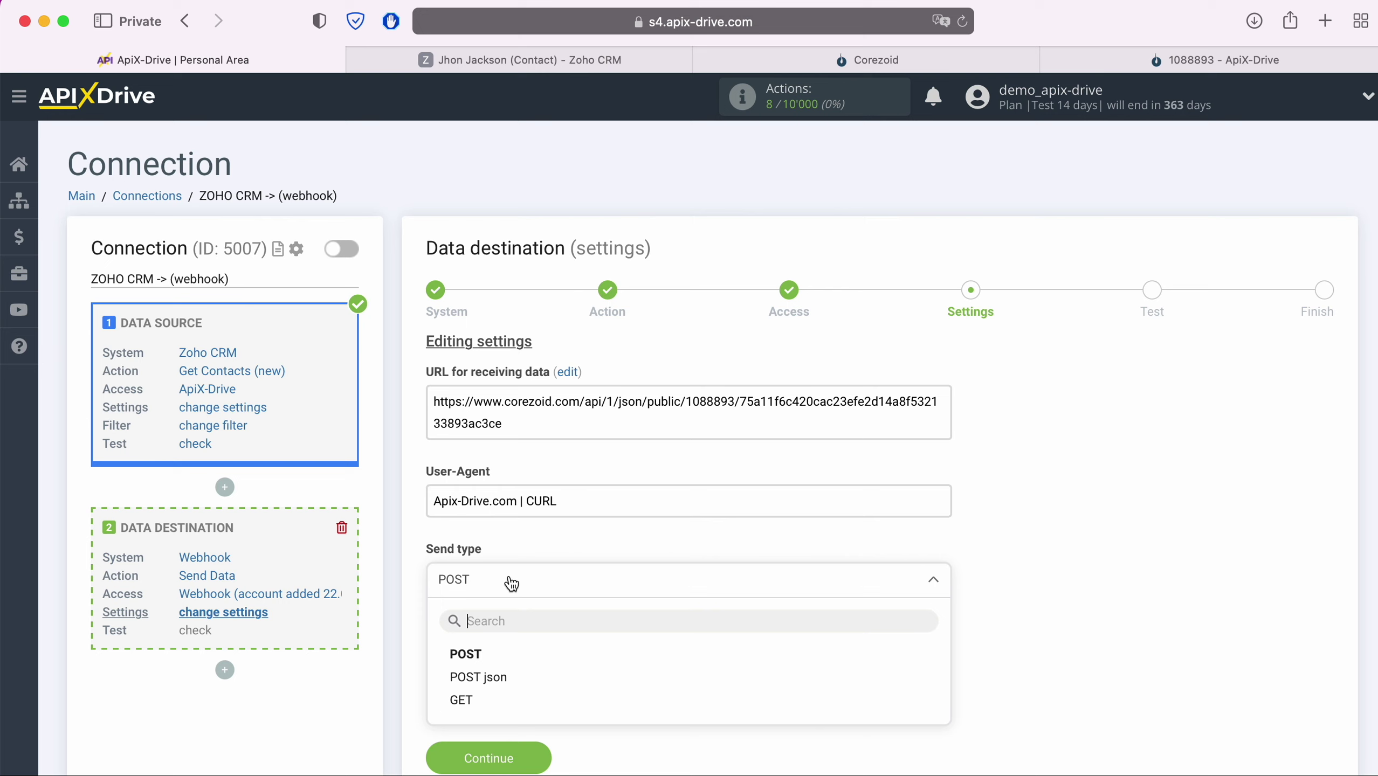
click(498, 685)
scroll(497, 686, down, 3)
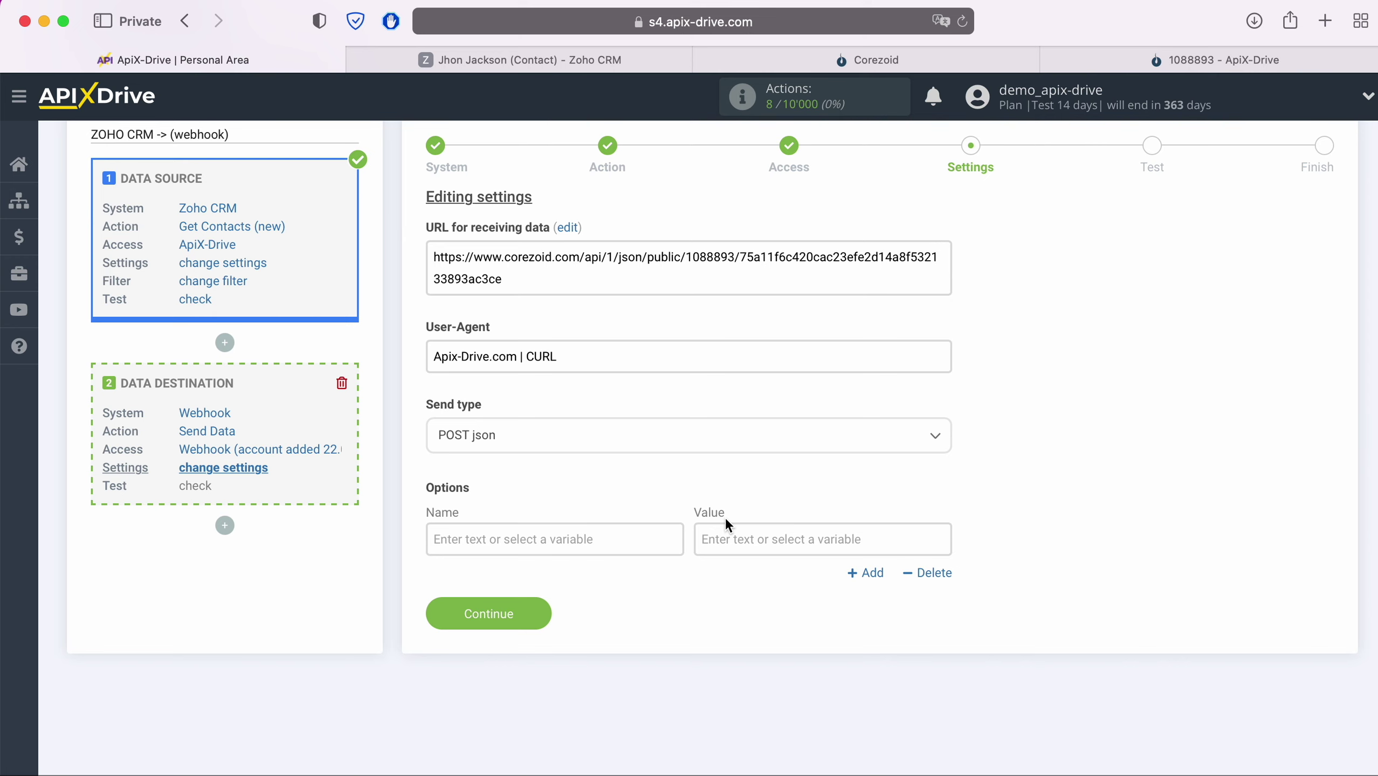
- Map option 'name' to the Zoho contact's Full Name
click(563, 536)
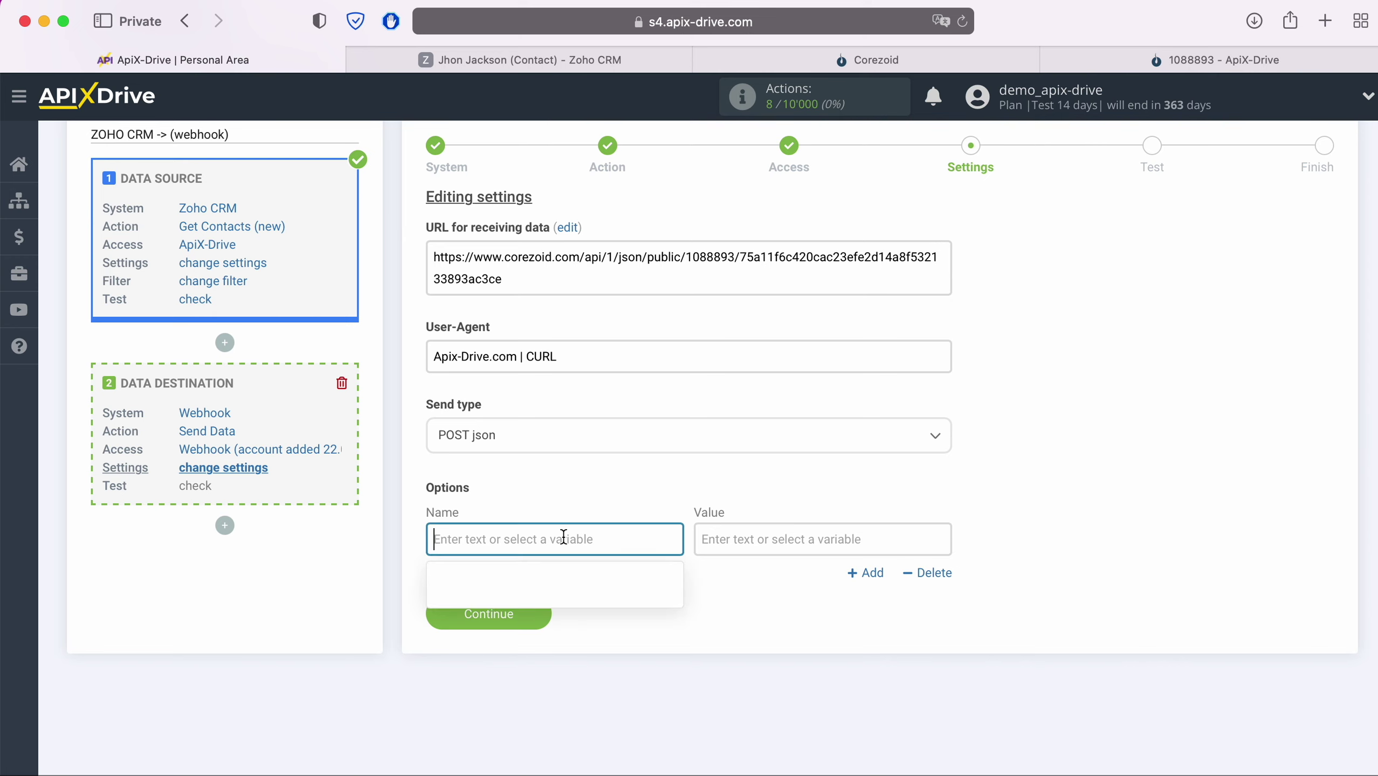
text(name)
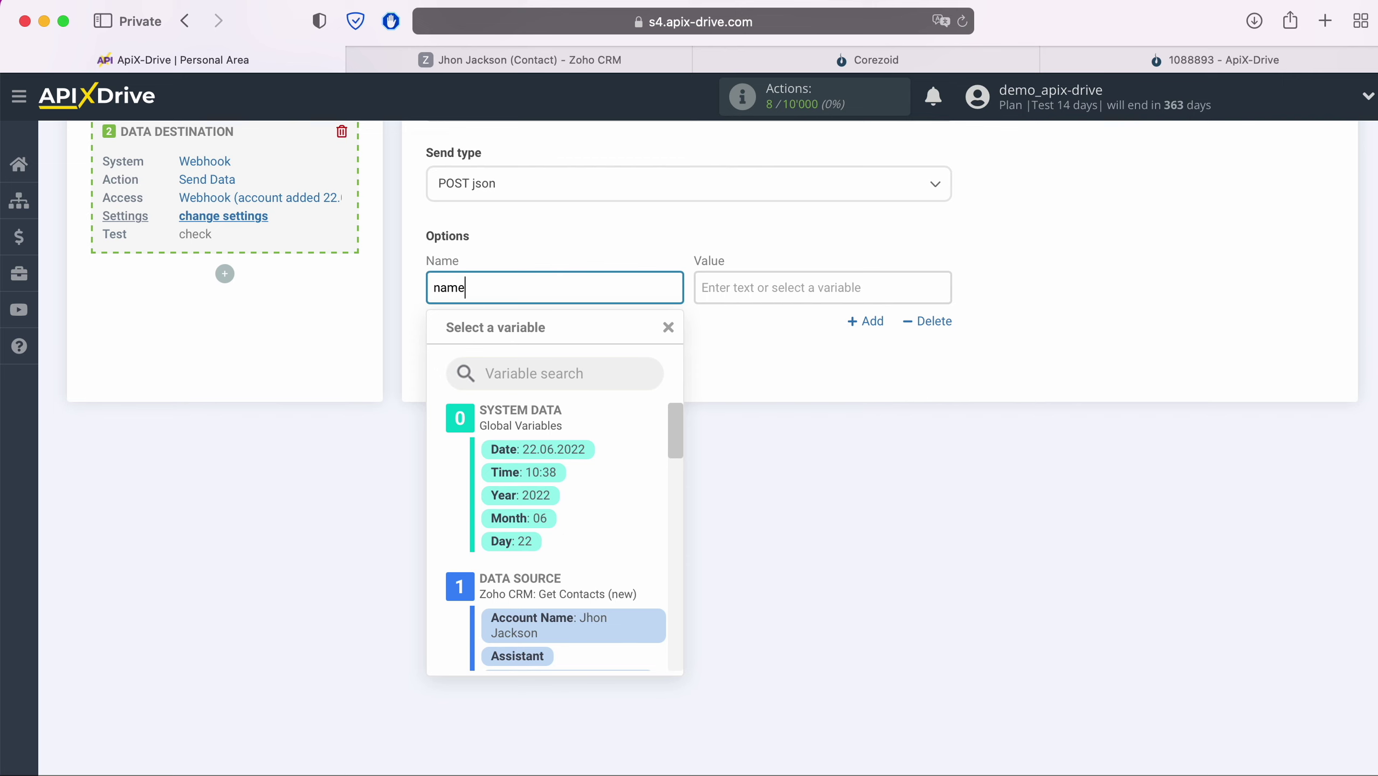
click(830, 281)
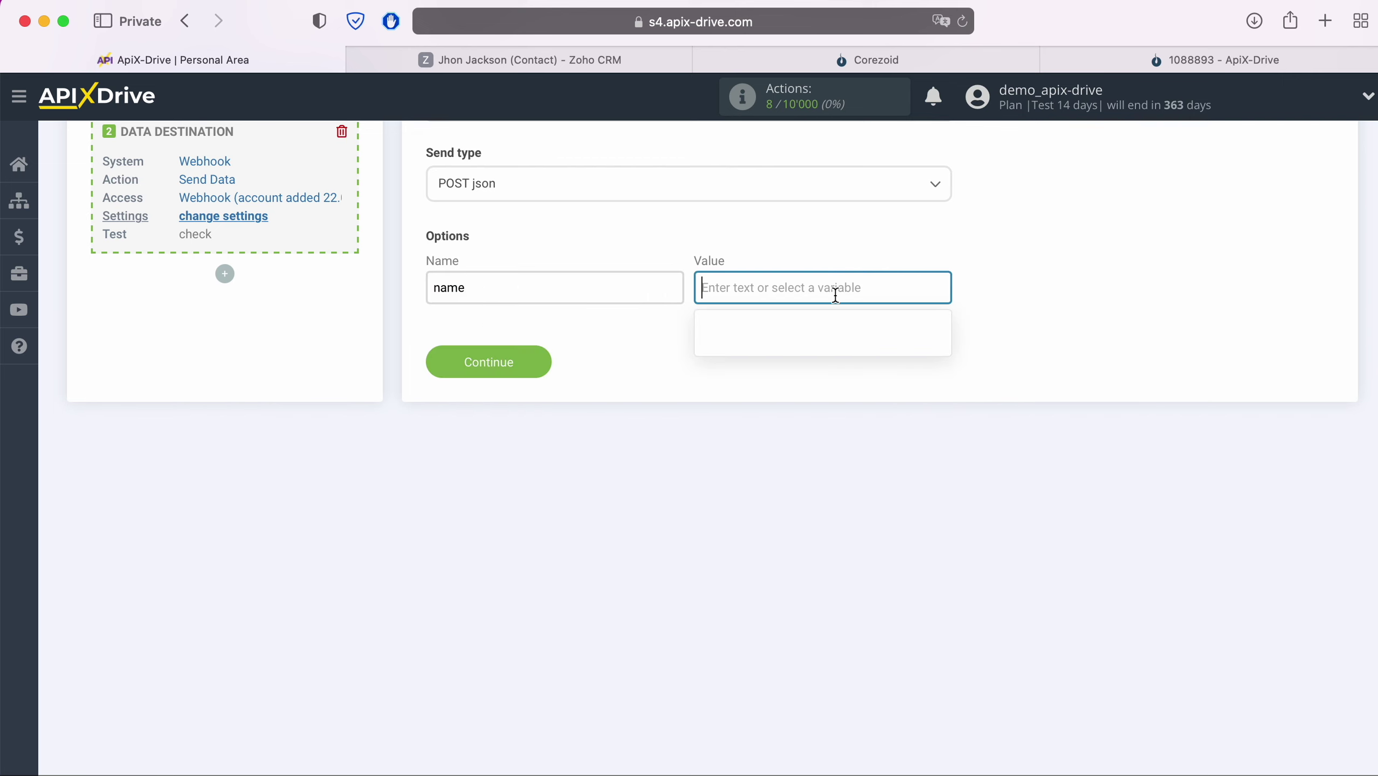
scroll(896, 478, down, 3)
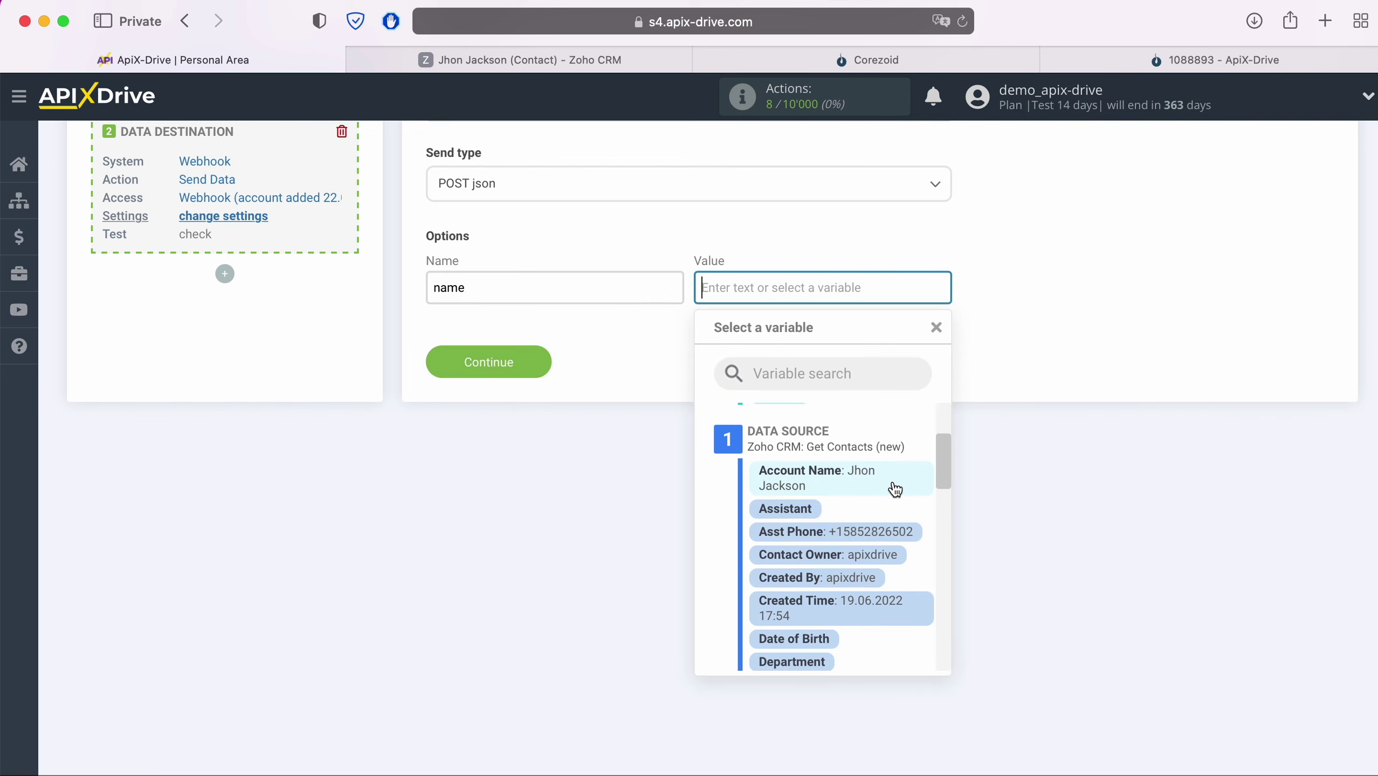
scroll(894, 483, down, 4)
scroll(886, 468, down, 3)
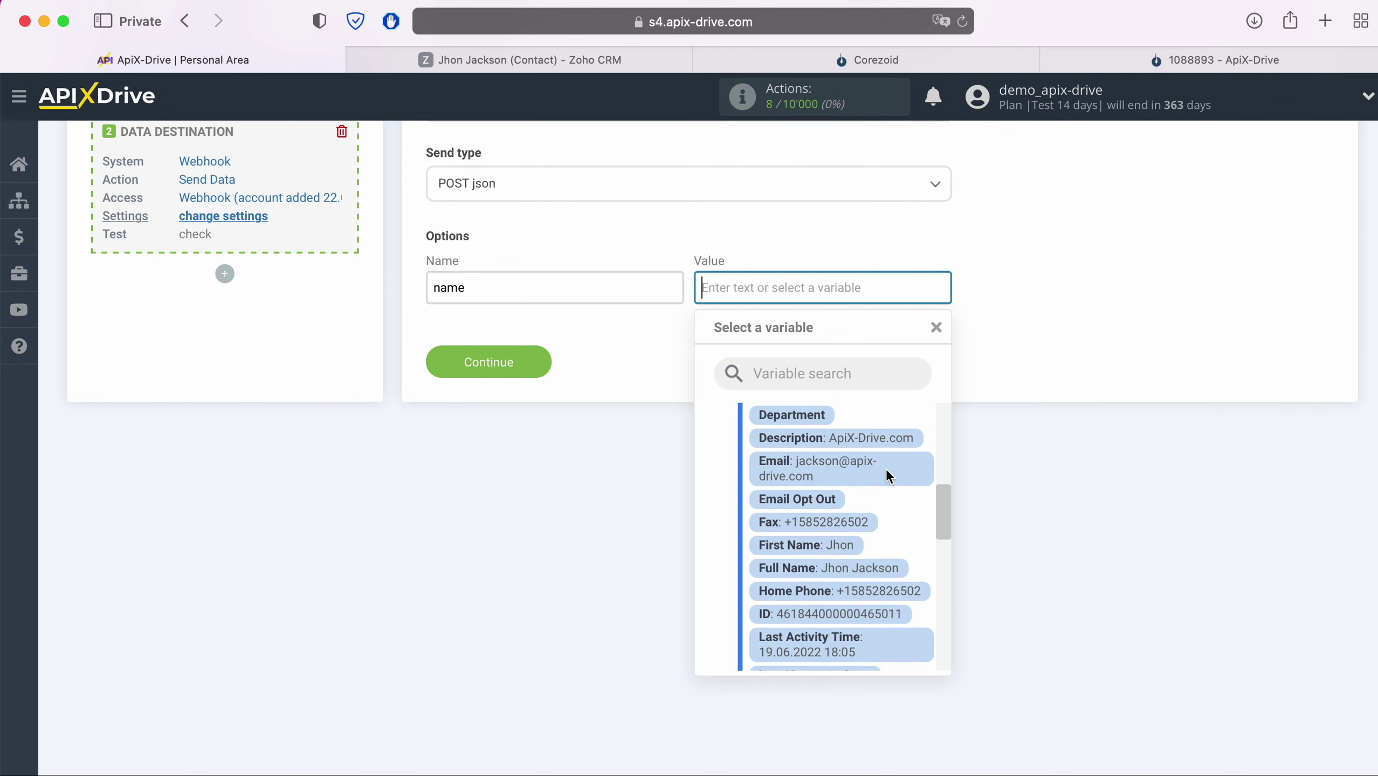
click(883, 538)
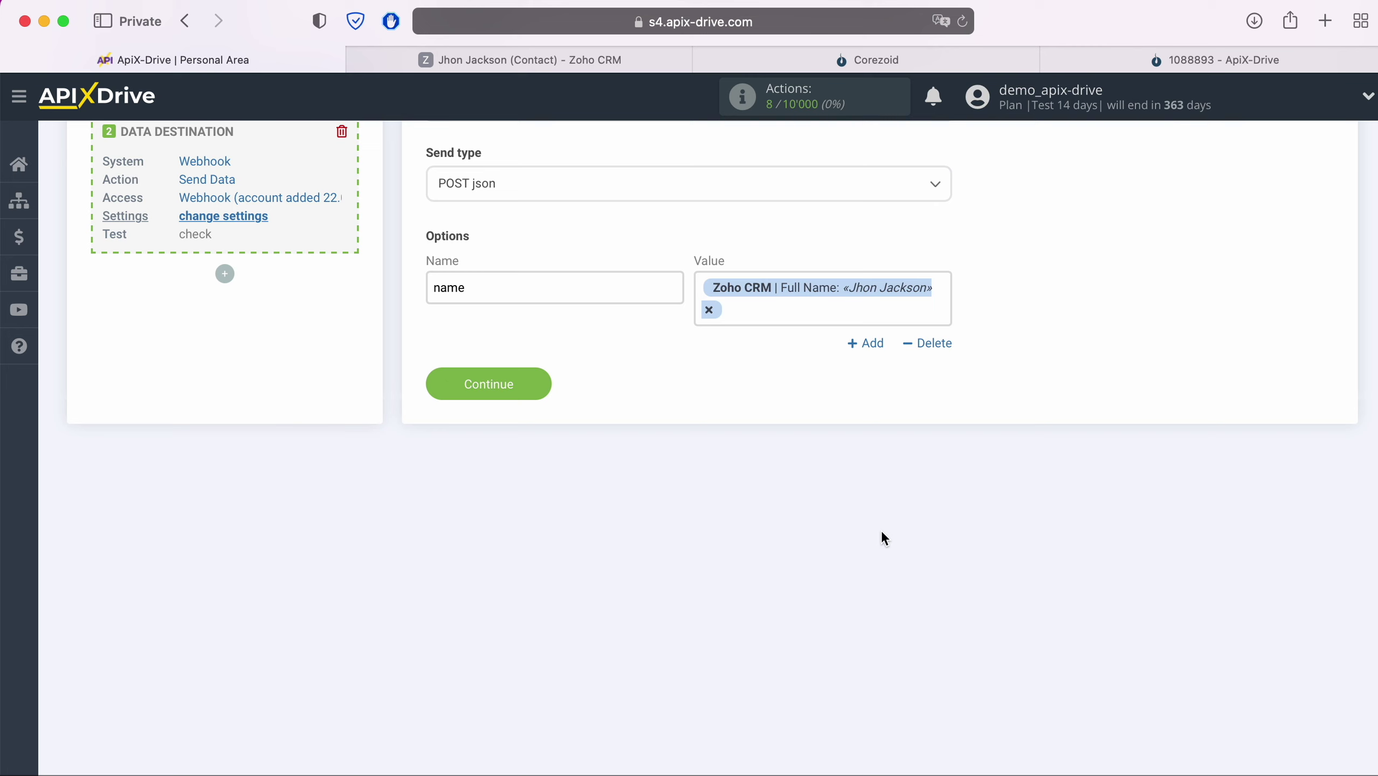
- Add option 'email' mapped to the contact's Email
click(867, 344)
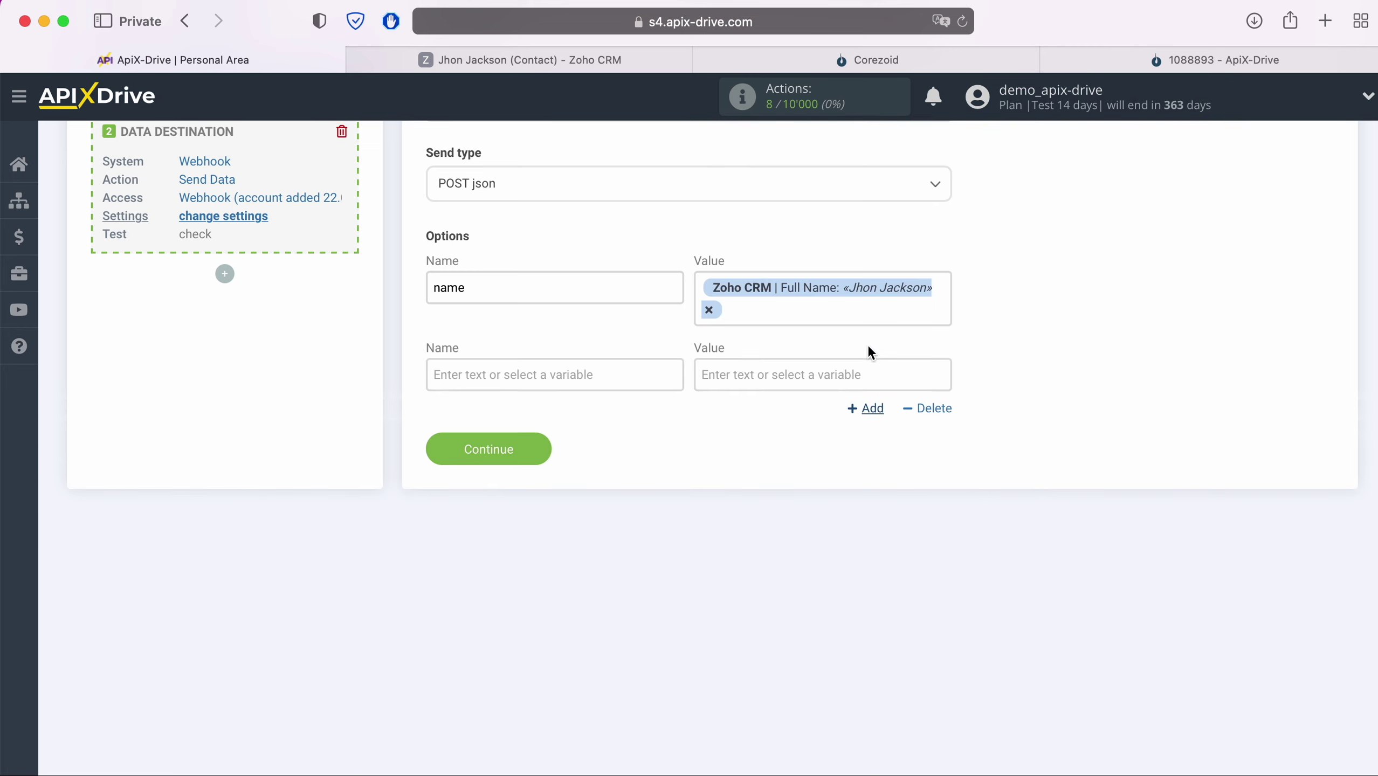
click(587, 374)
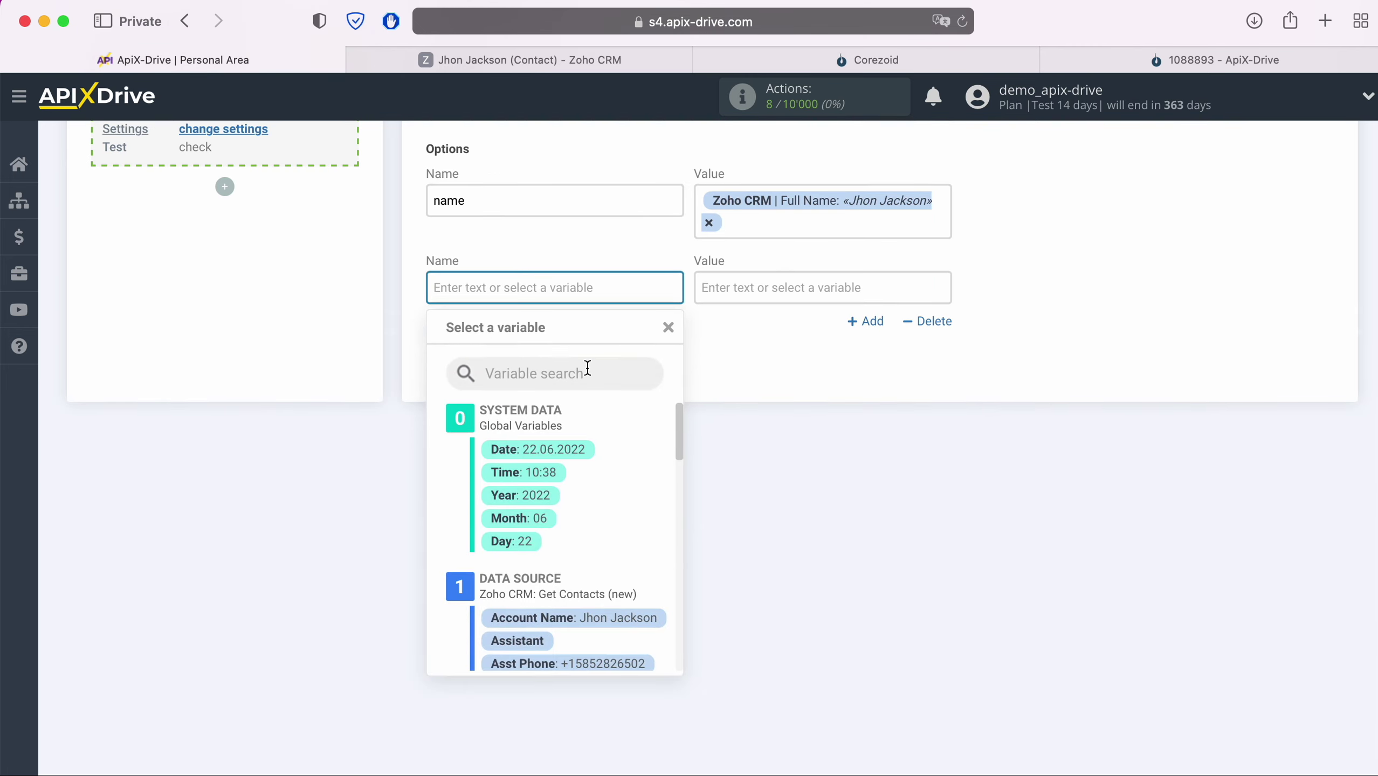
text(email)
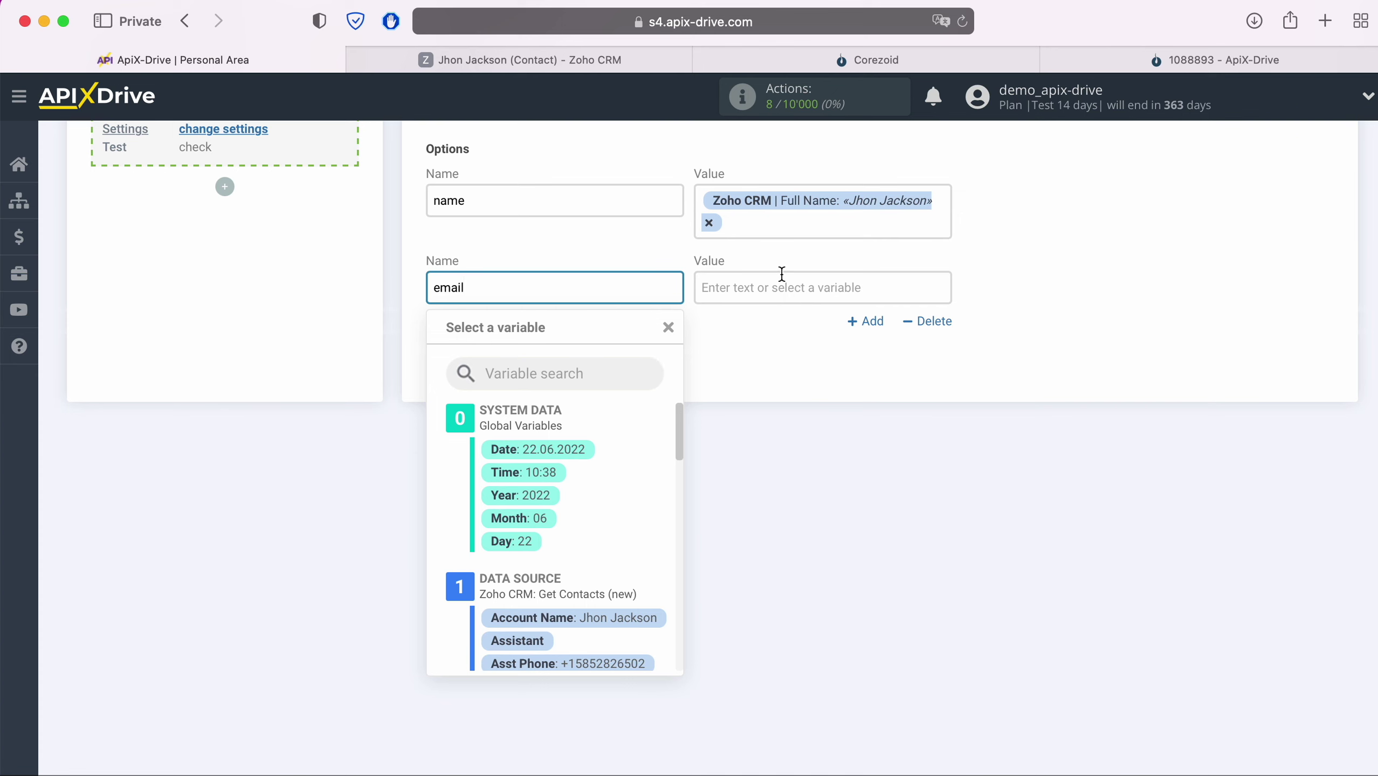
click(865, 280)
scroll(882, 519, down, 2)
scroll(881, 513, down, 6)
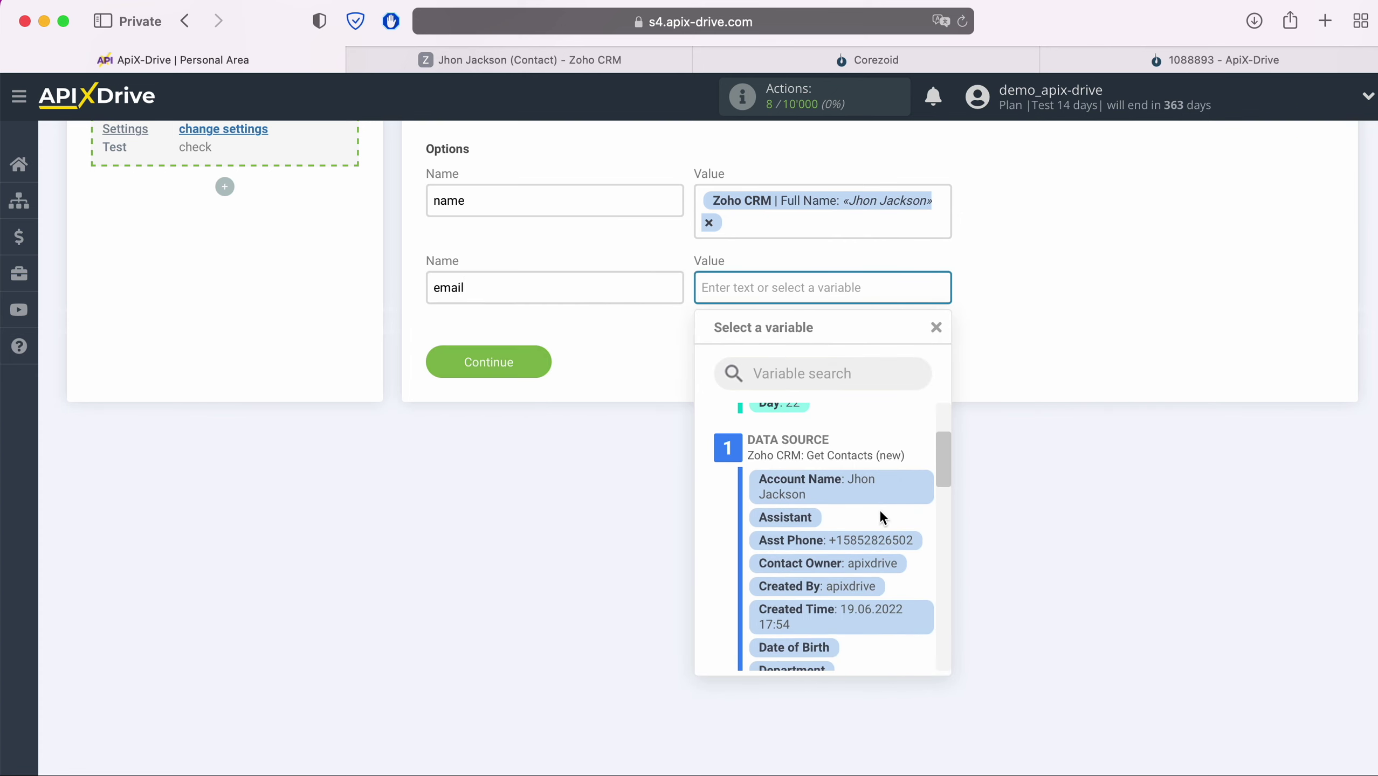
scroll(867, 498, down, 1)
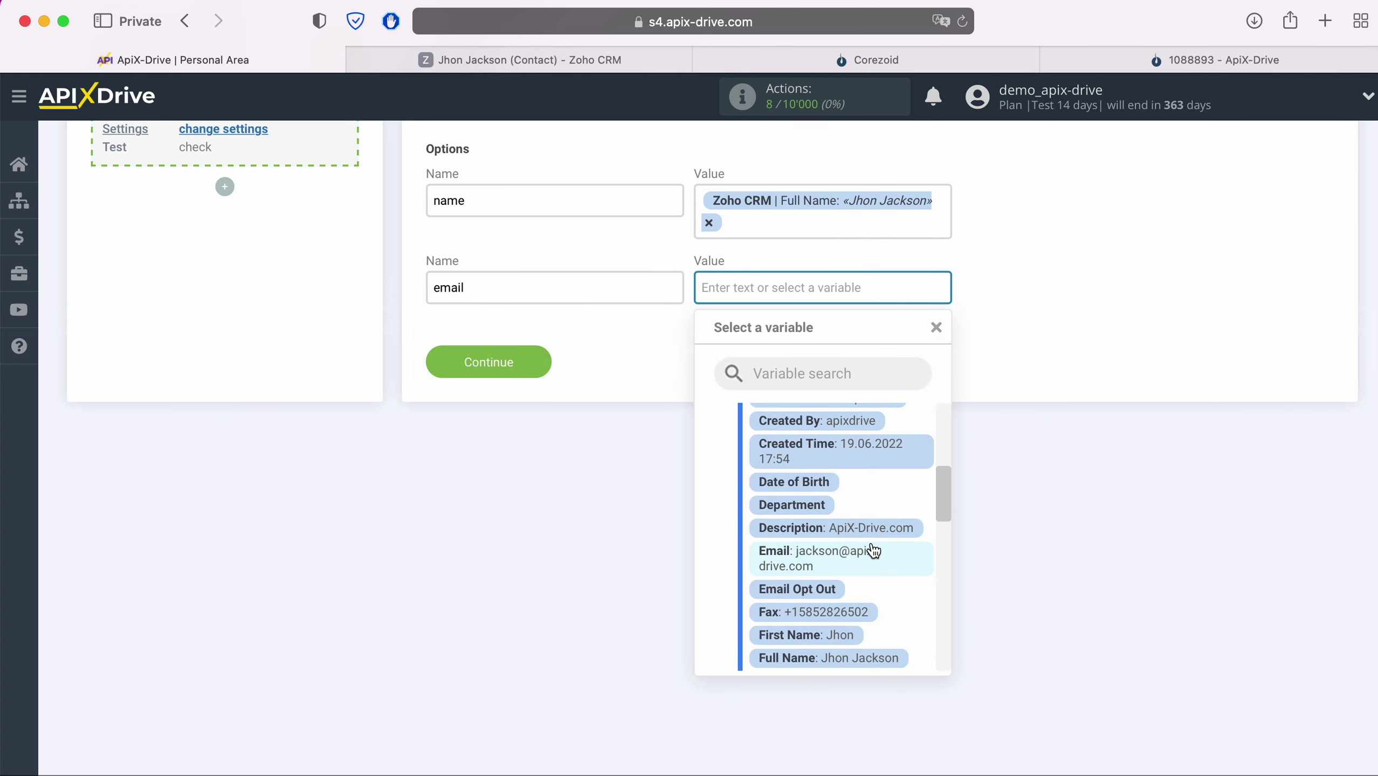
click(873, 554)
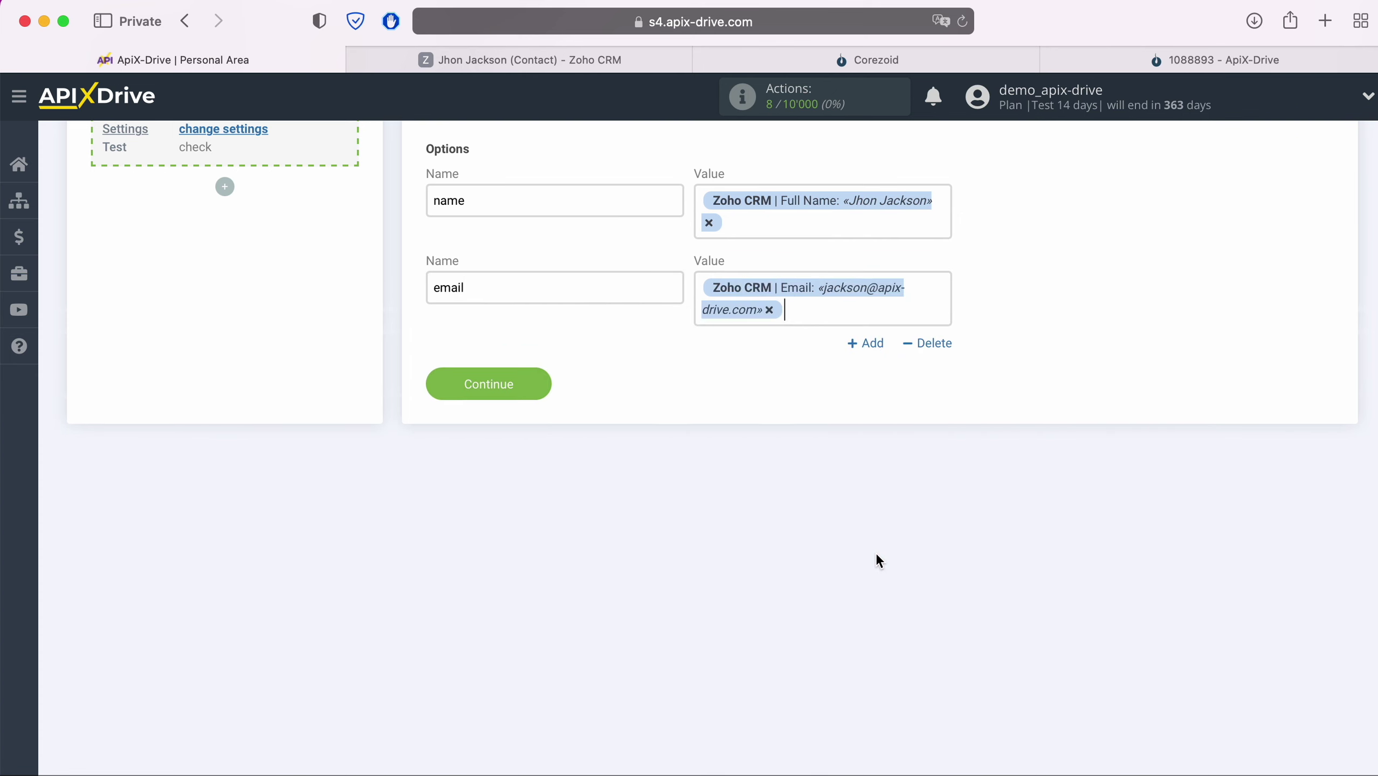
- Add option 'phone' mapped to the contact's Home Phone
click(875, 345)
click(597, 381)
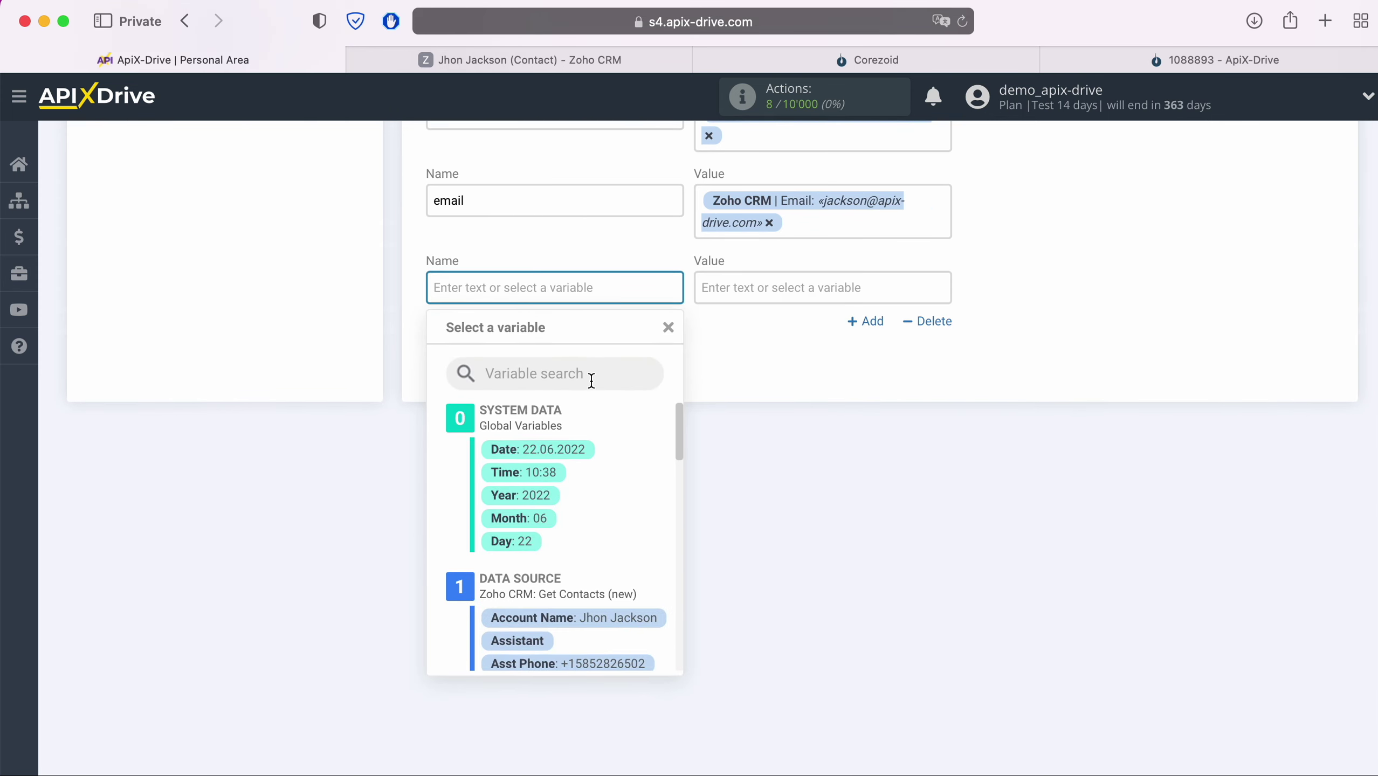
text(phone)
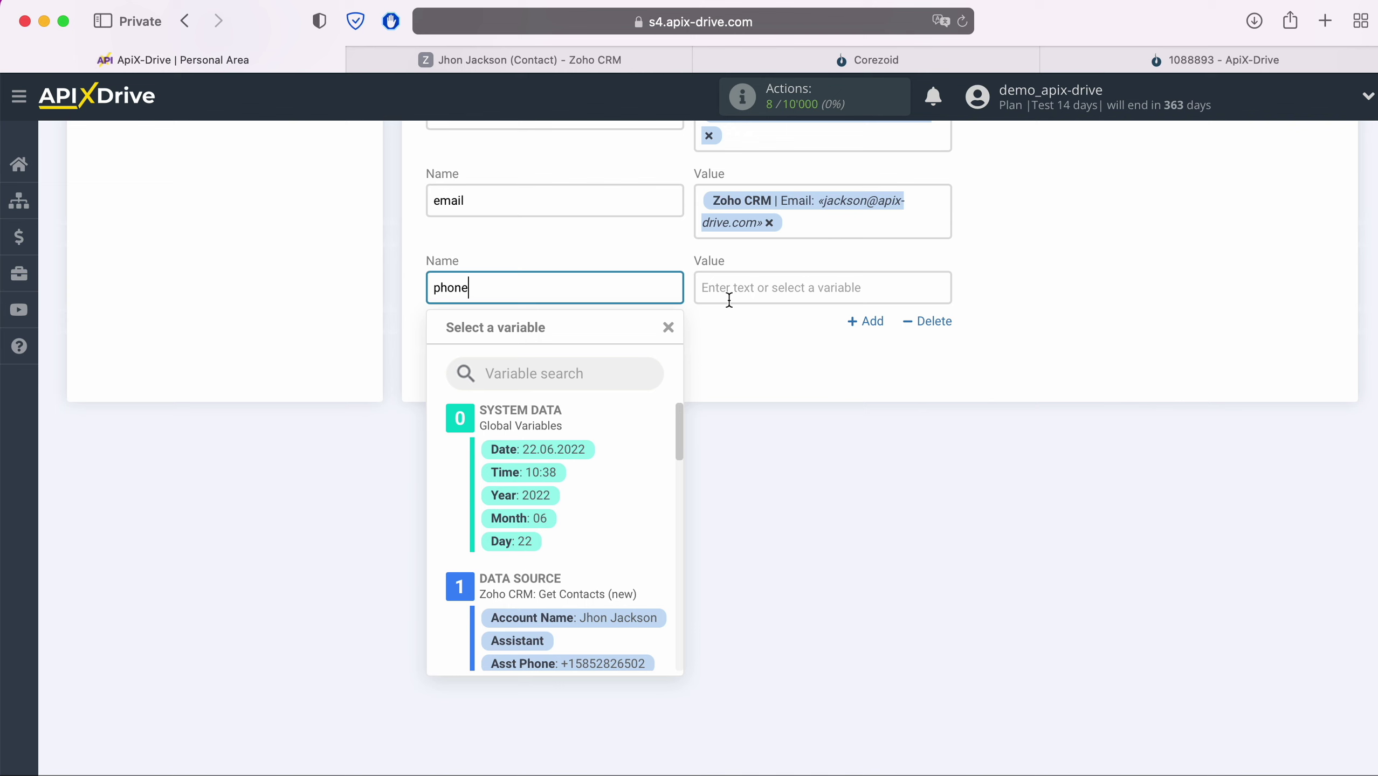
click(729, 301)
scroll(868, 503, down, 3)
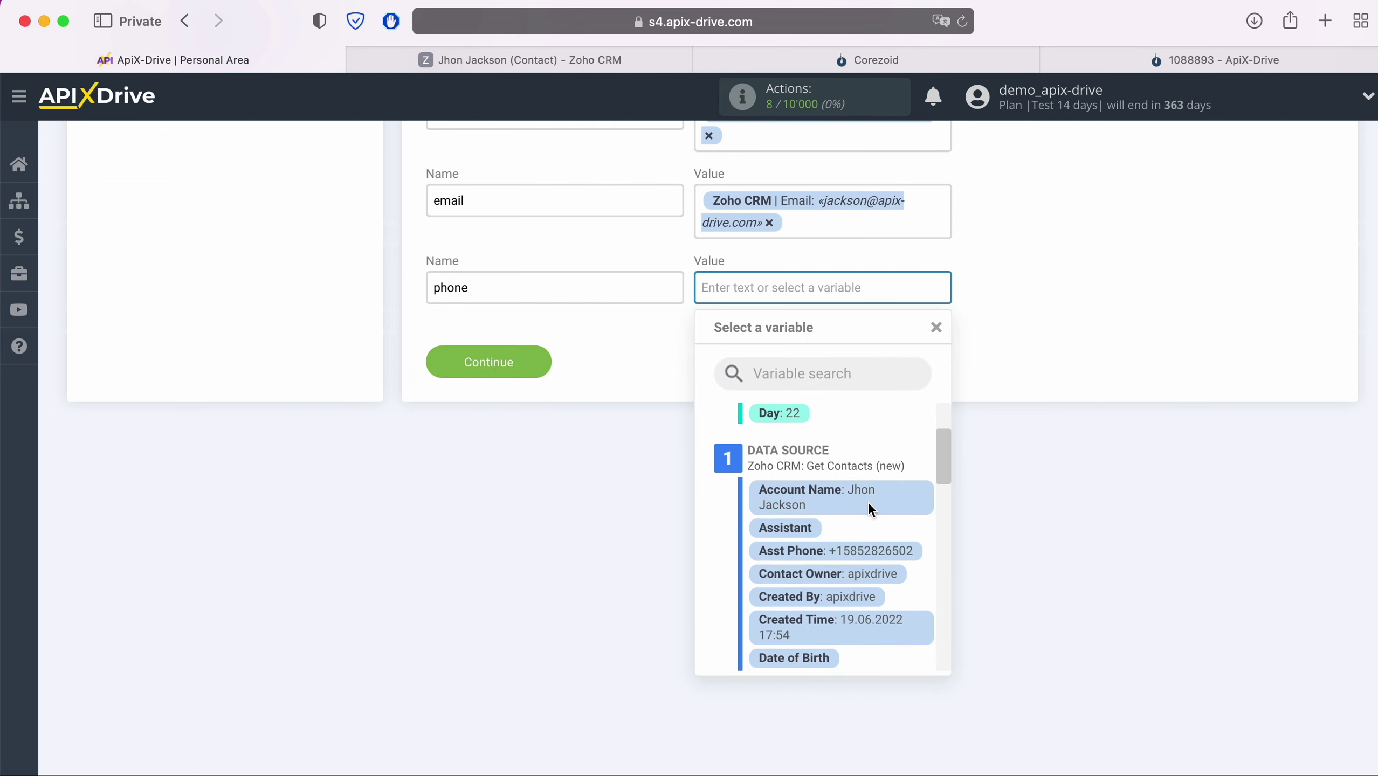
scroll(866, 502, down, 5)
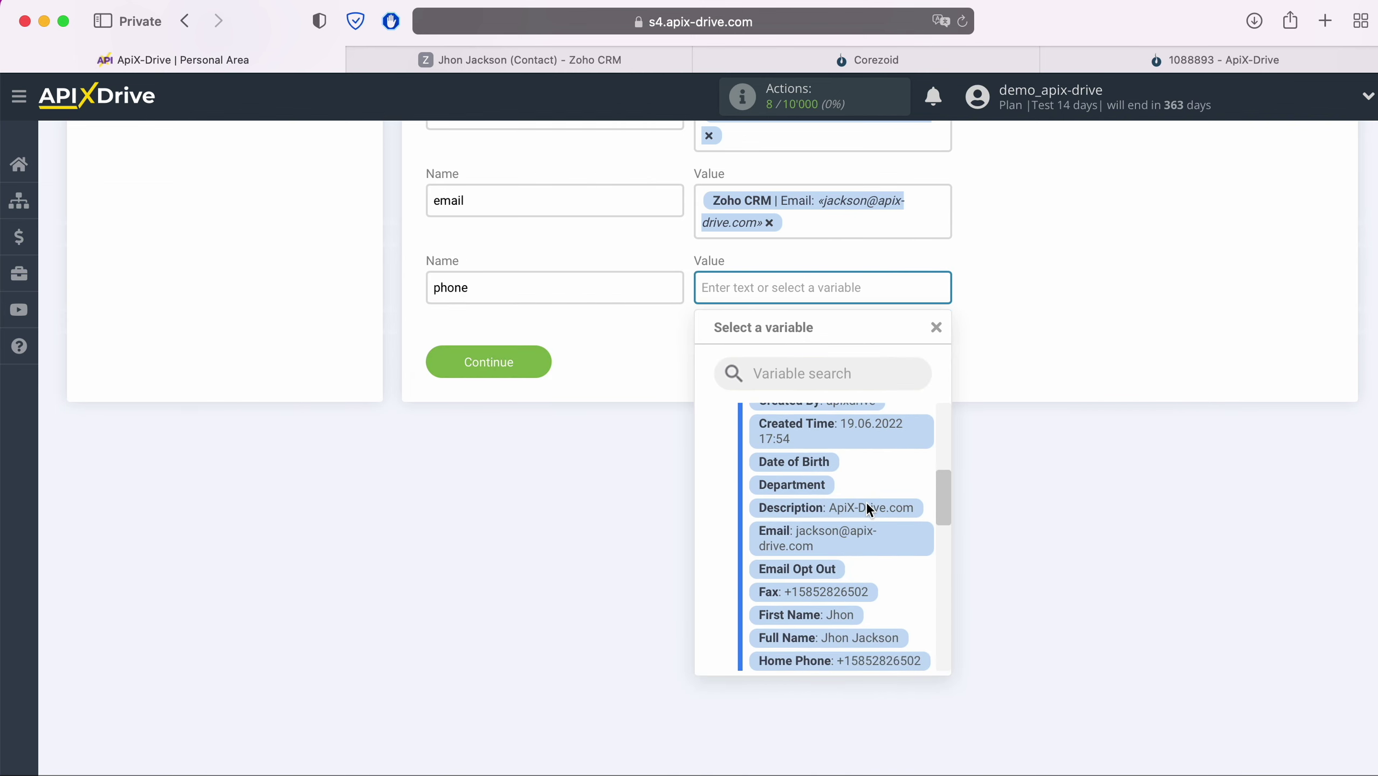
scroll(866, 502, down, 3)
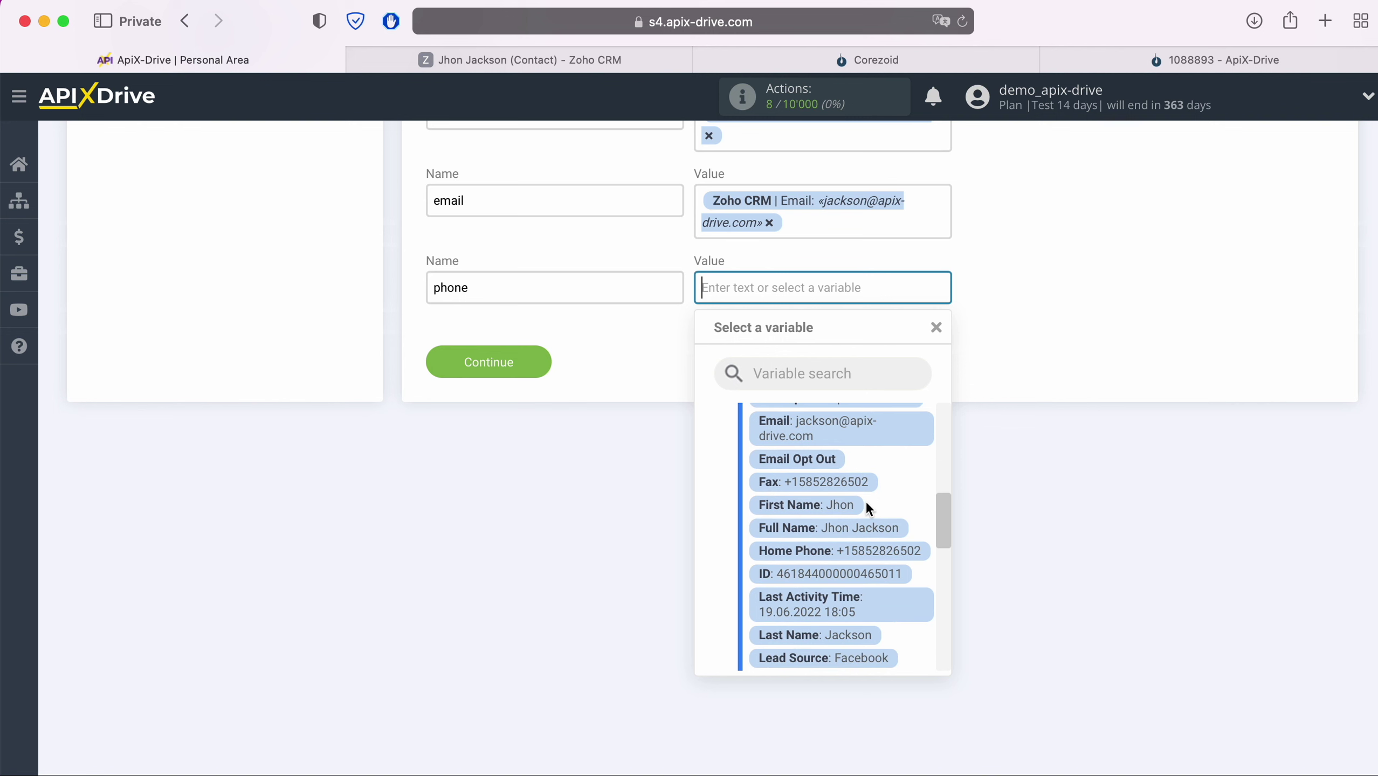
click(897, 555)
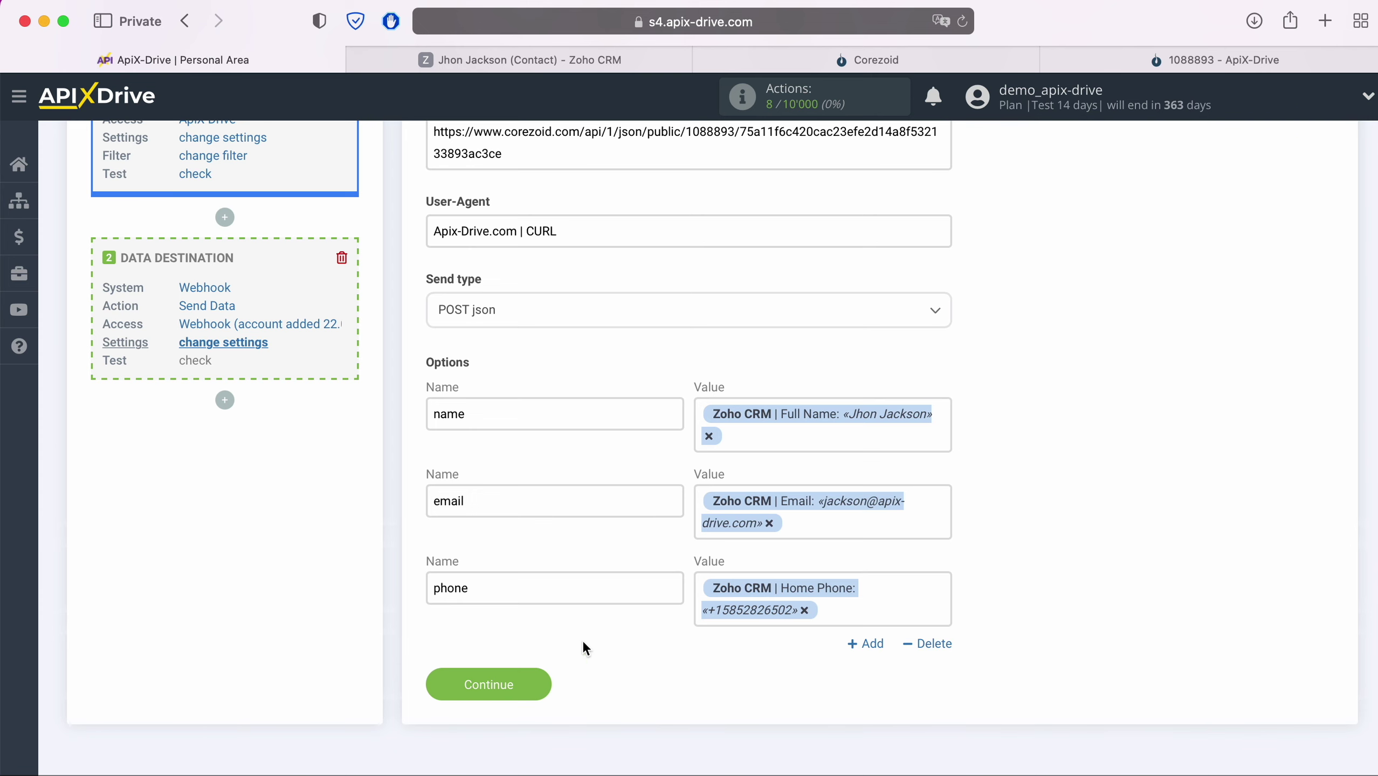
- Save the Webhook settings and send a test contact with name, email and phone to Corezoid
click(544, 680)
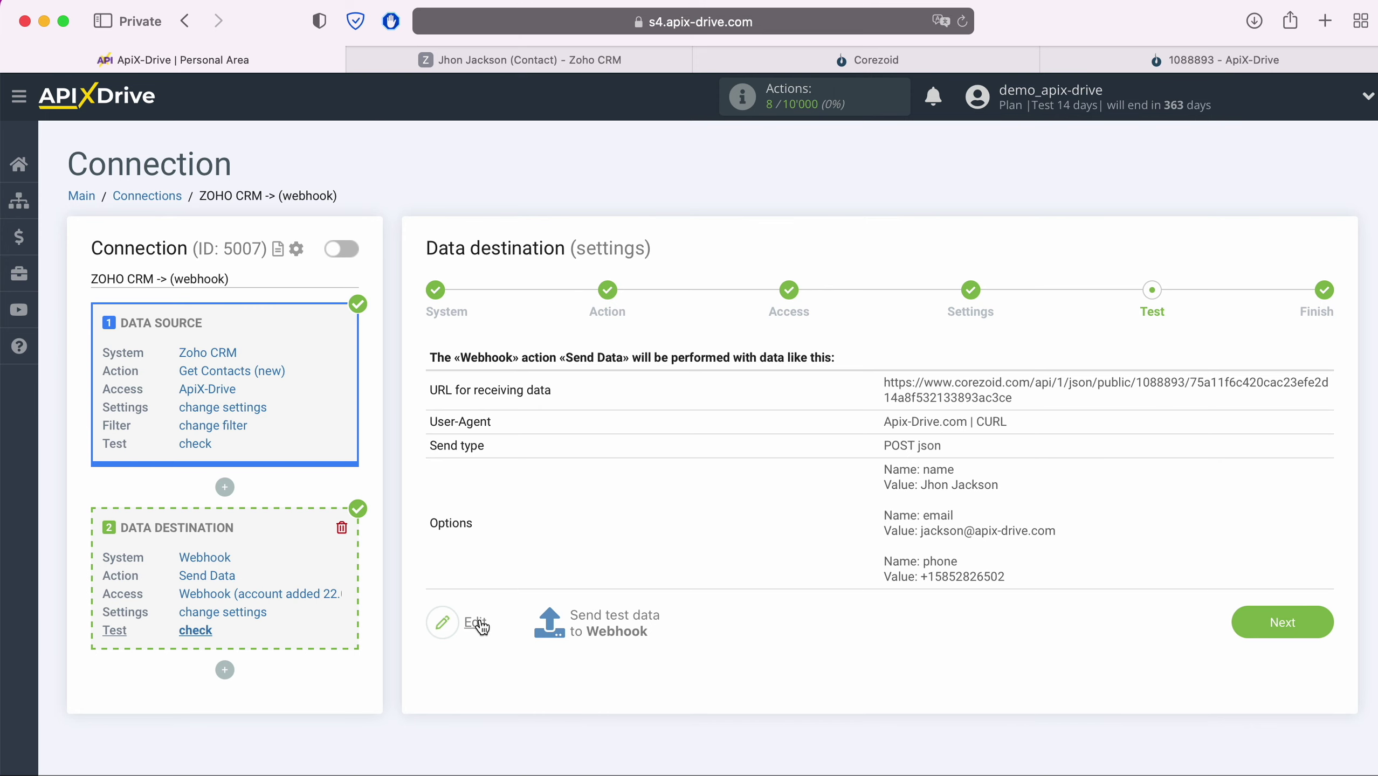
click(607, 617)
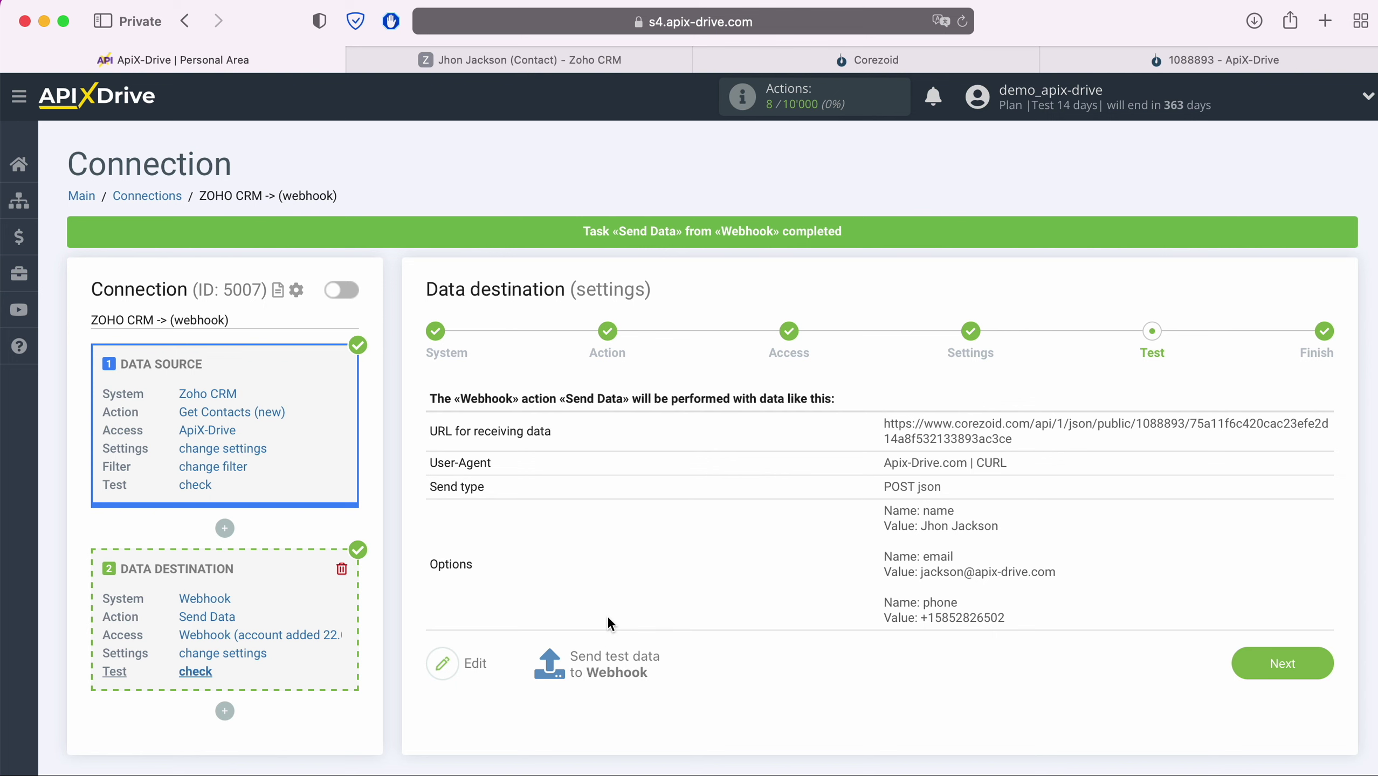
- In the Corezoid ApiX-Drive process, check the test contact's email, name and phone at the Final node
click(1277, 65)
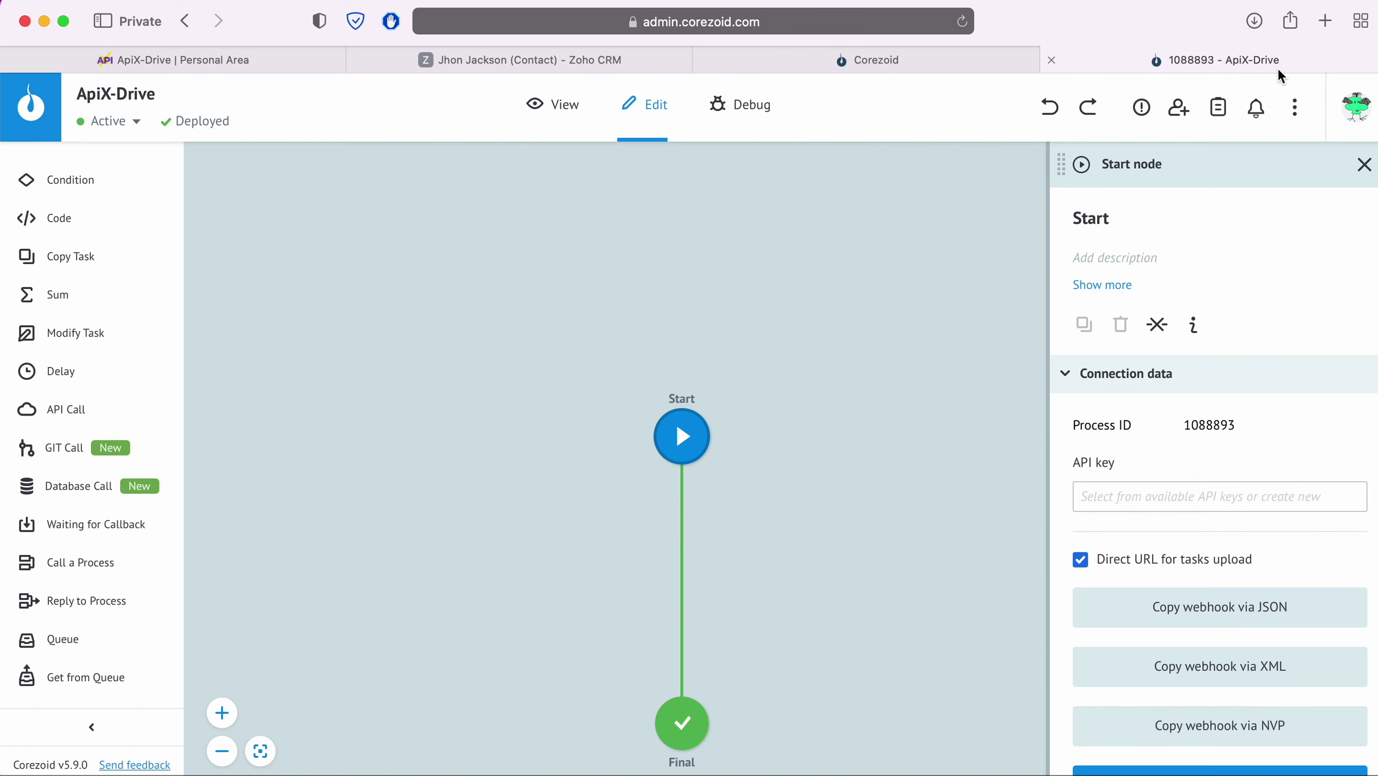
click(556, 107)
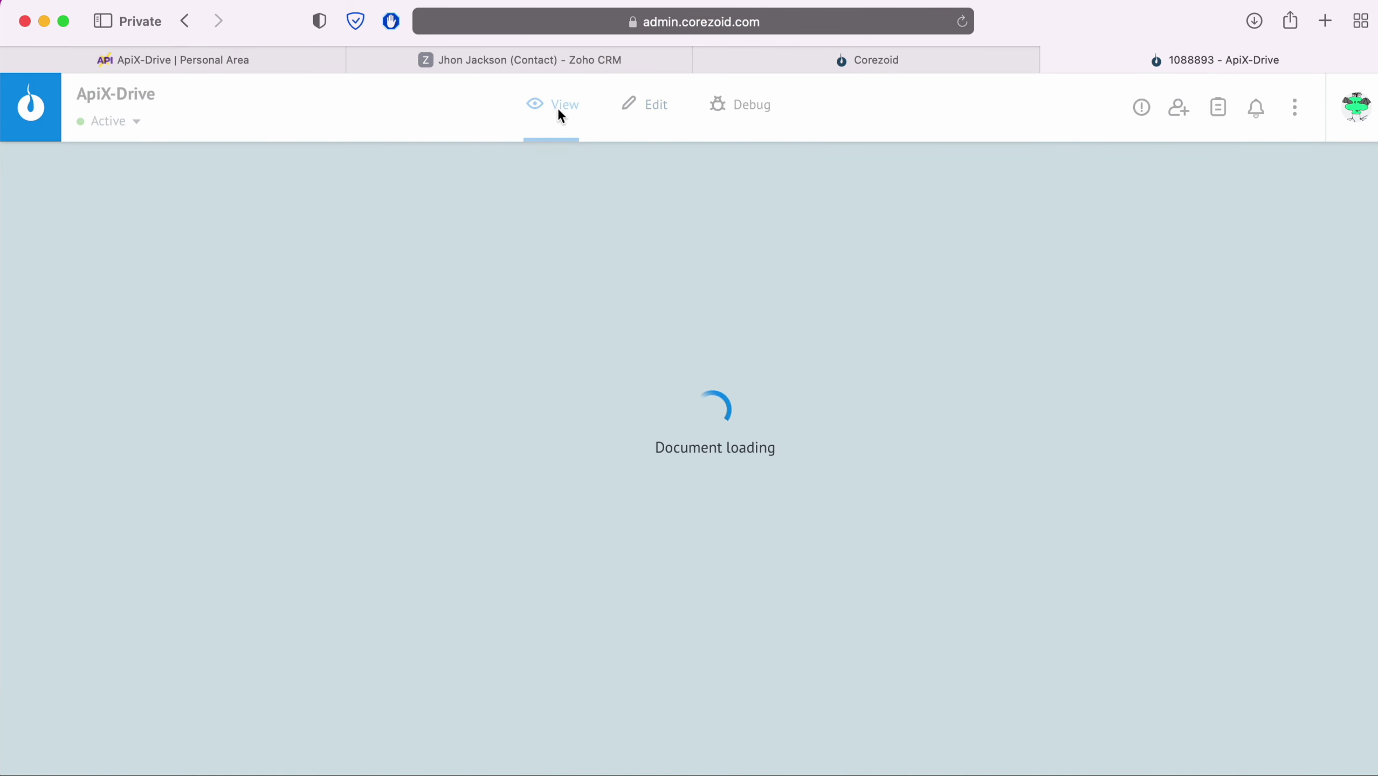
click(680, 727)
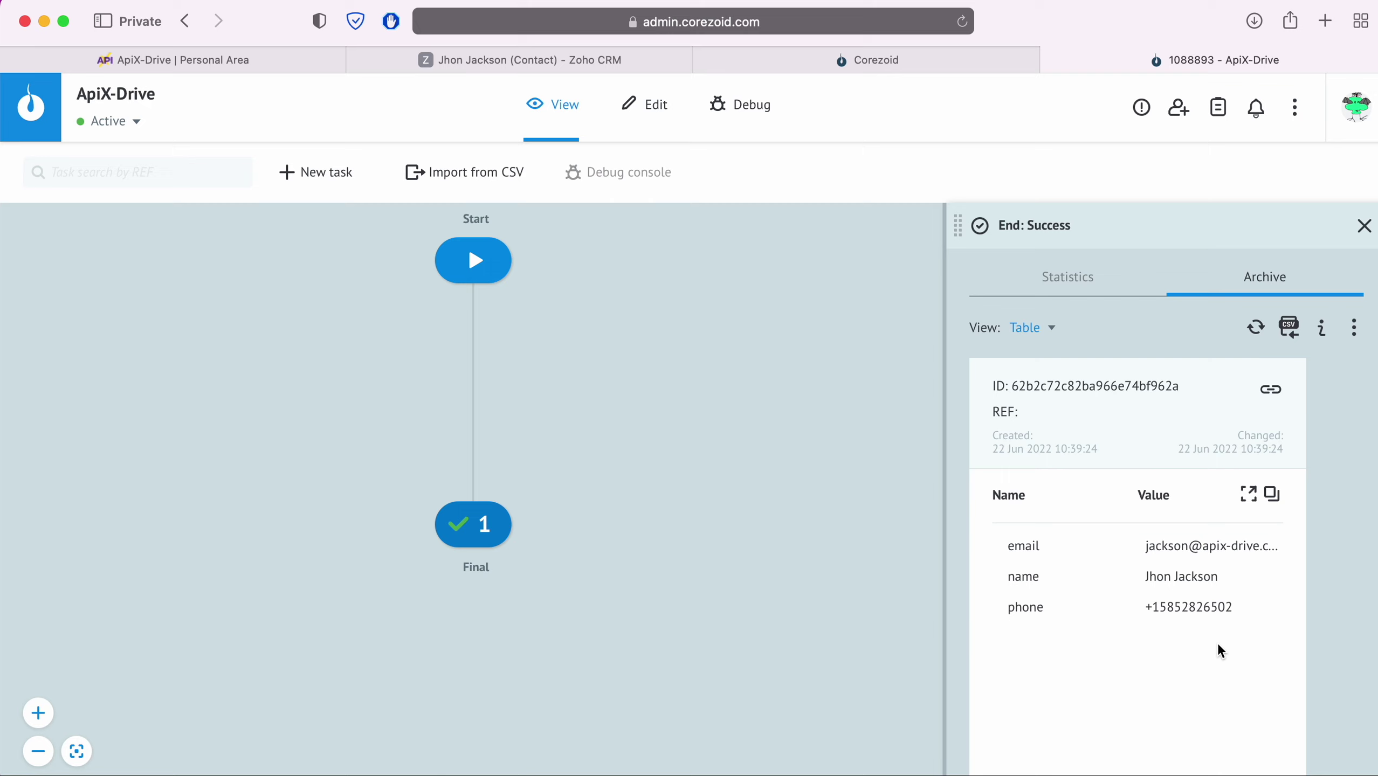
- Back in ApiX-Drive, finish the ZOHO CRM to webhook connection and enable its auto-update
click(302, 64)
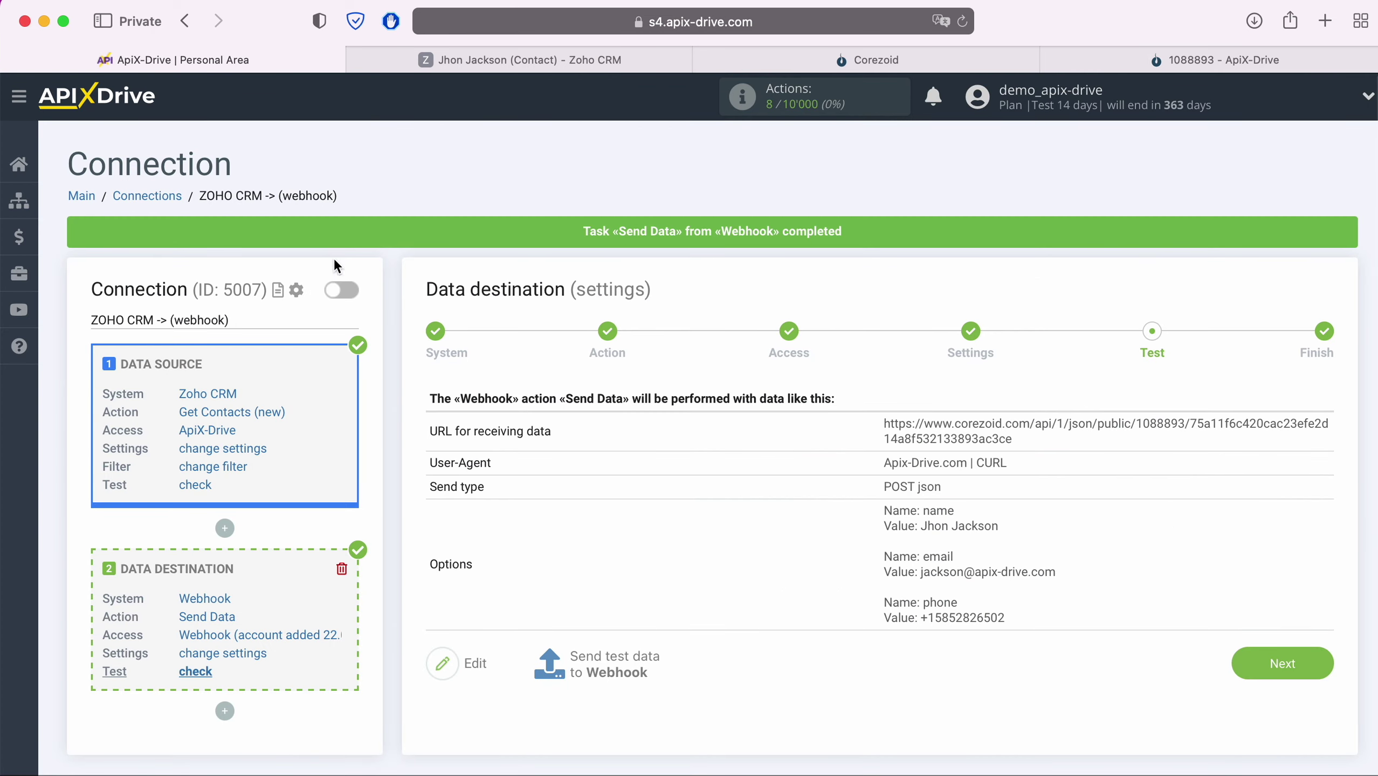
click(1306, 662)
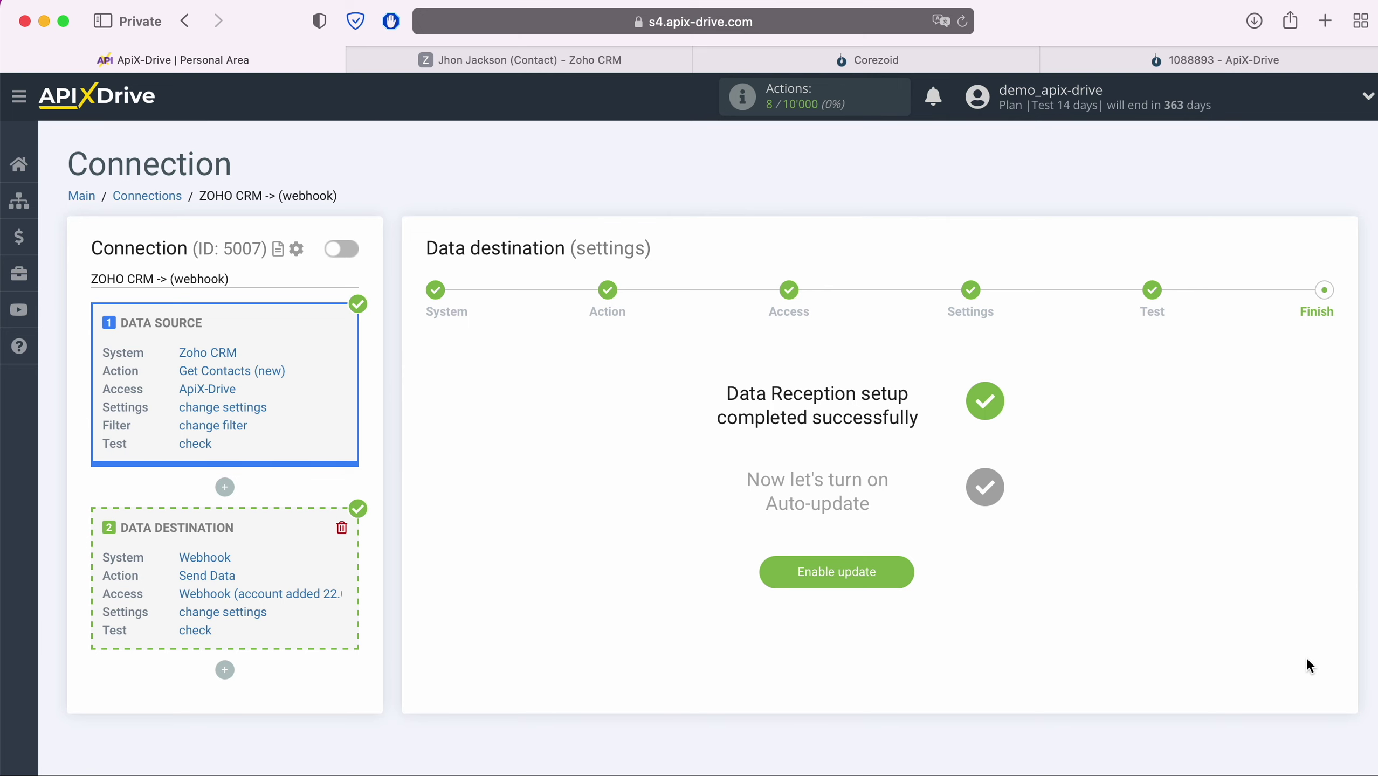
click(895, 581)
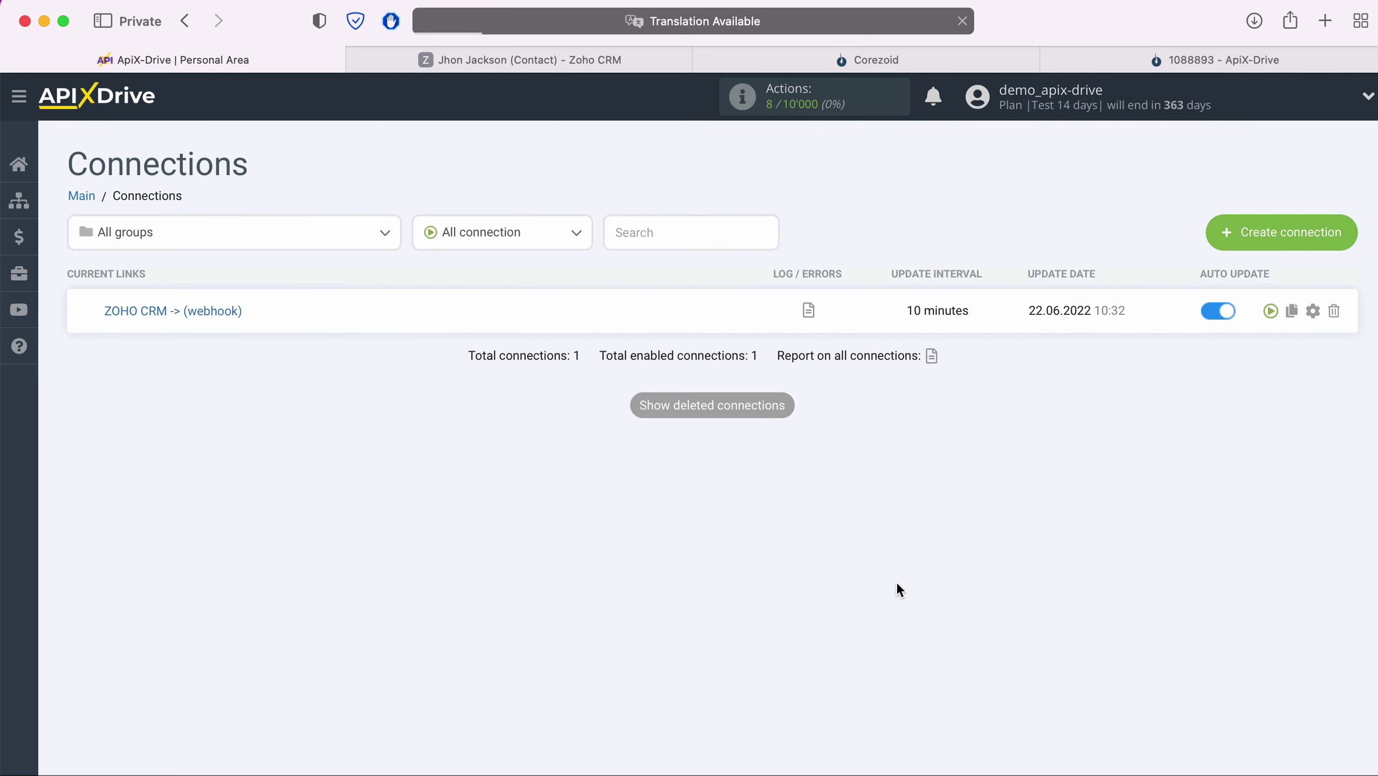
- Set the connection's update interval to 5 minutes and save the settings
click(1312, 311)
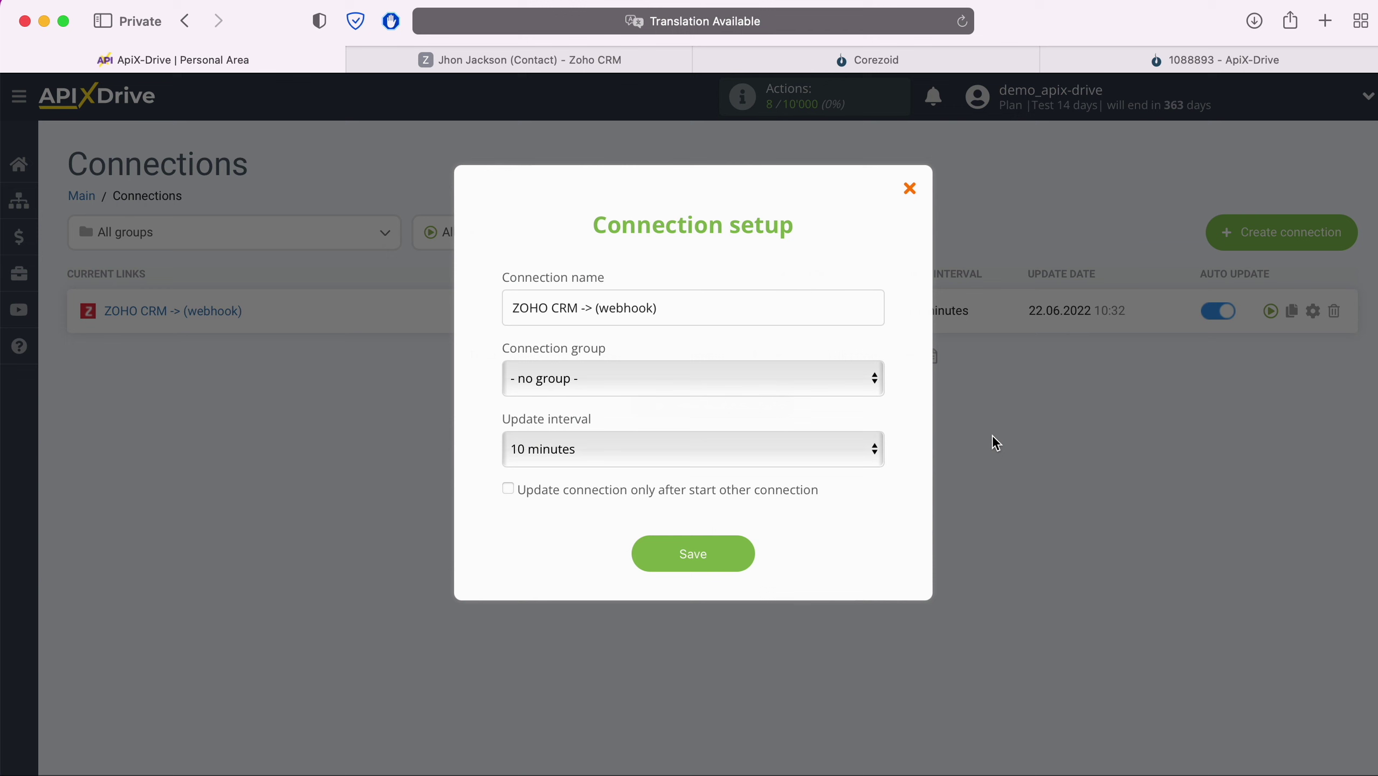
click(805, 448)
click(738, 422)
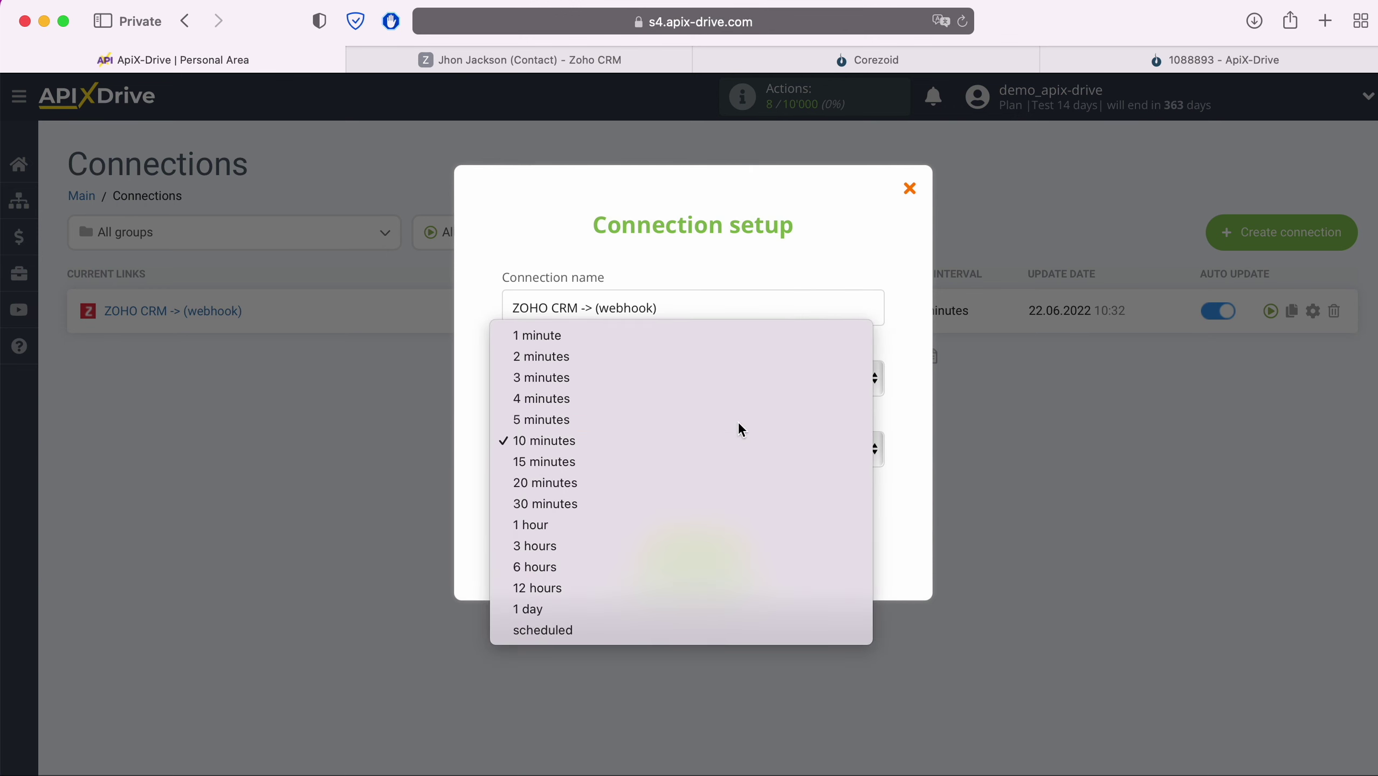
click(734, 559)
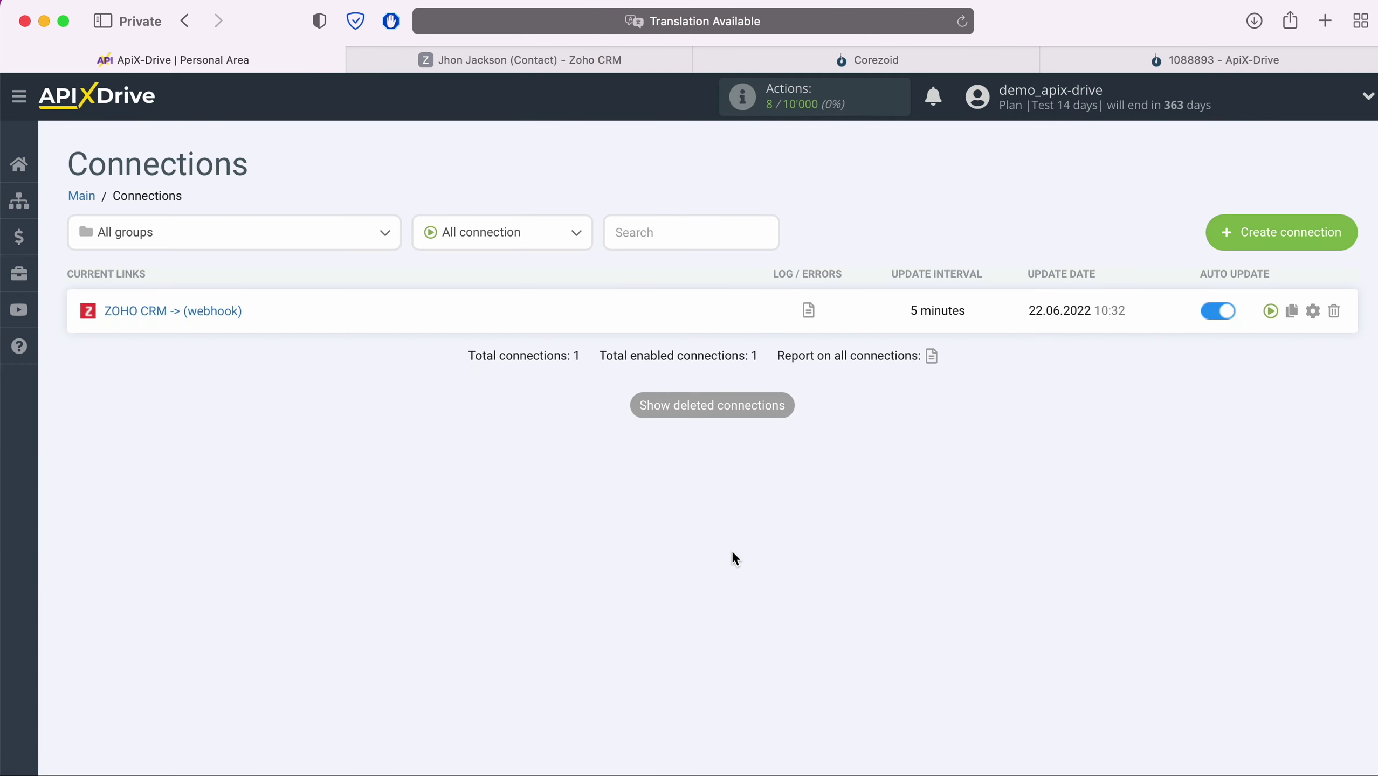